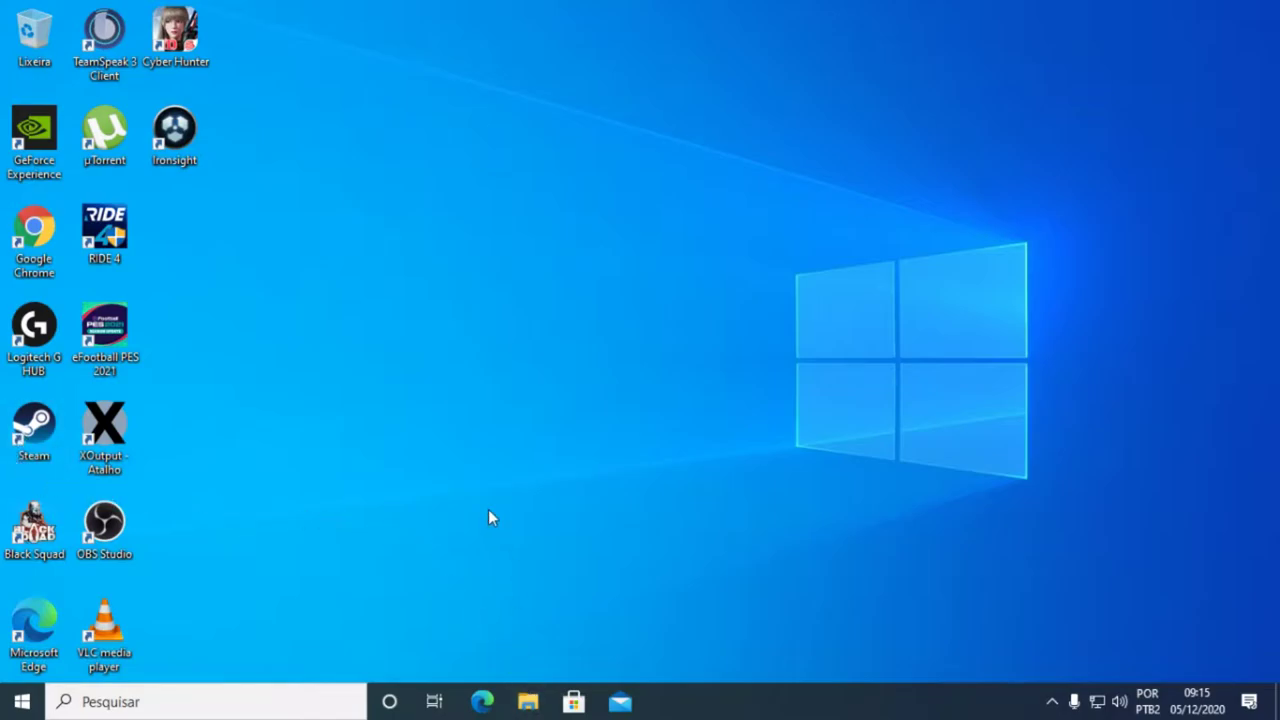
# - Open the Patch Bmpes 1.0 folder inside DOWNLOAD GAMES on the Novo volume (D:) drive
pyautogui.click(527, 706)
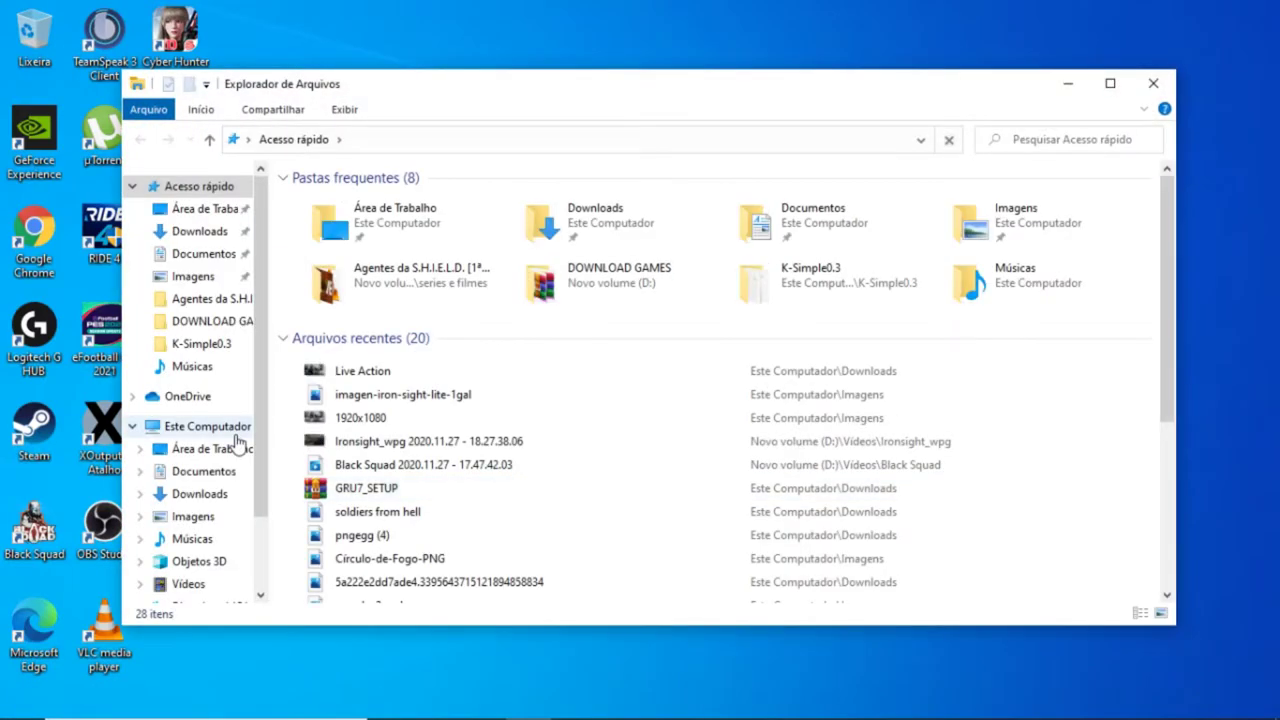
pyautogui.scroll(-2, 237, 440)
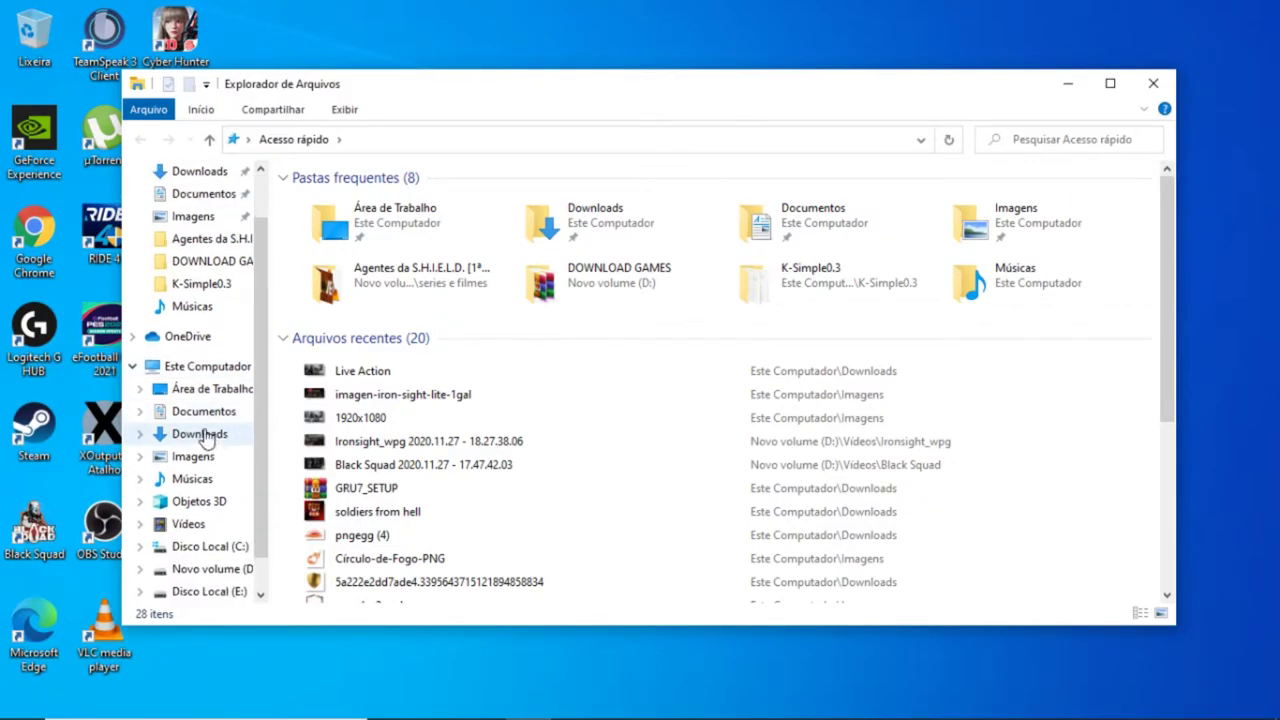
pyautogui.click(208, 524)
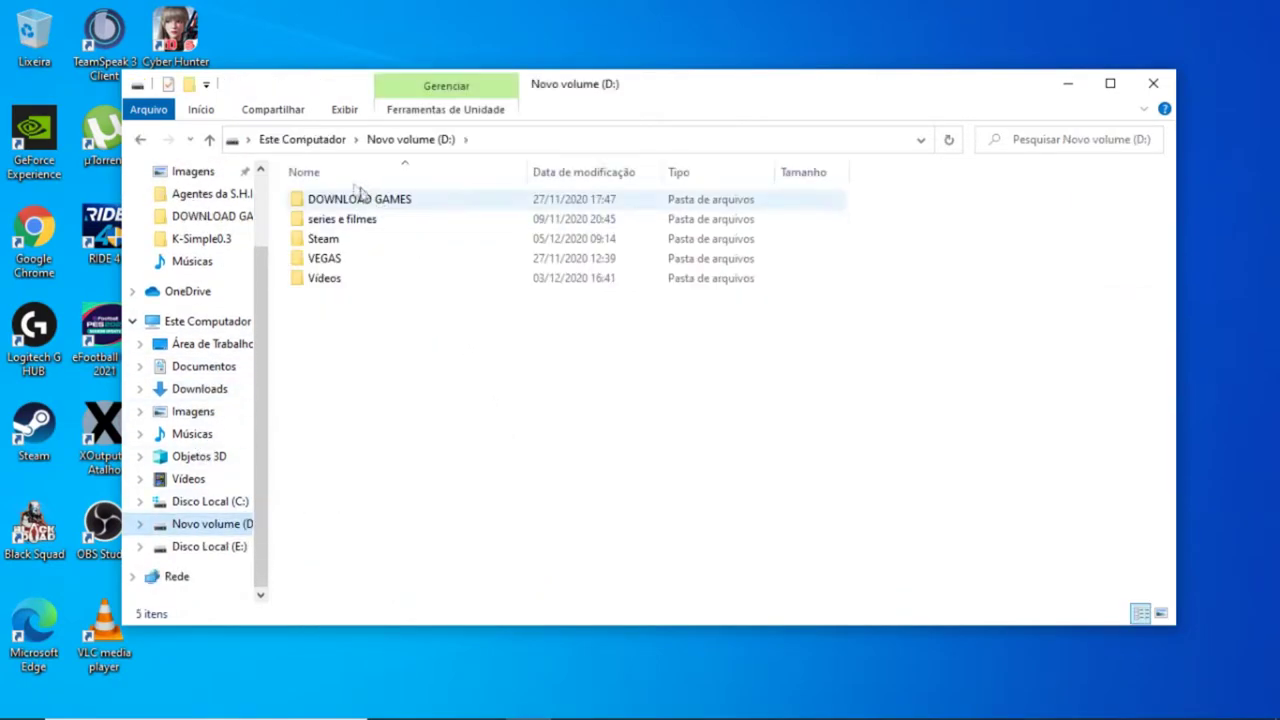
pyautogui.doubleClick(325, 200)
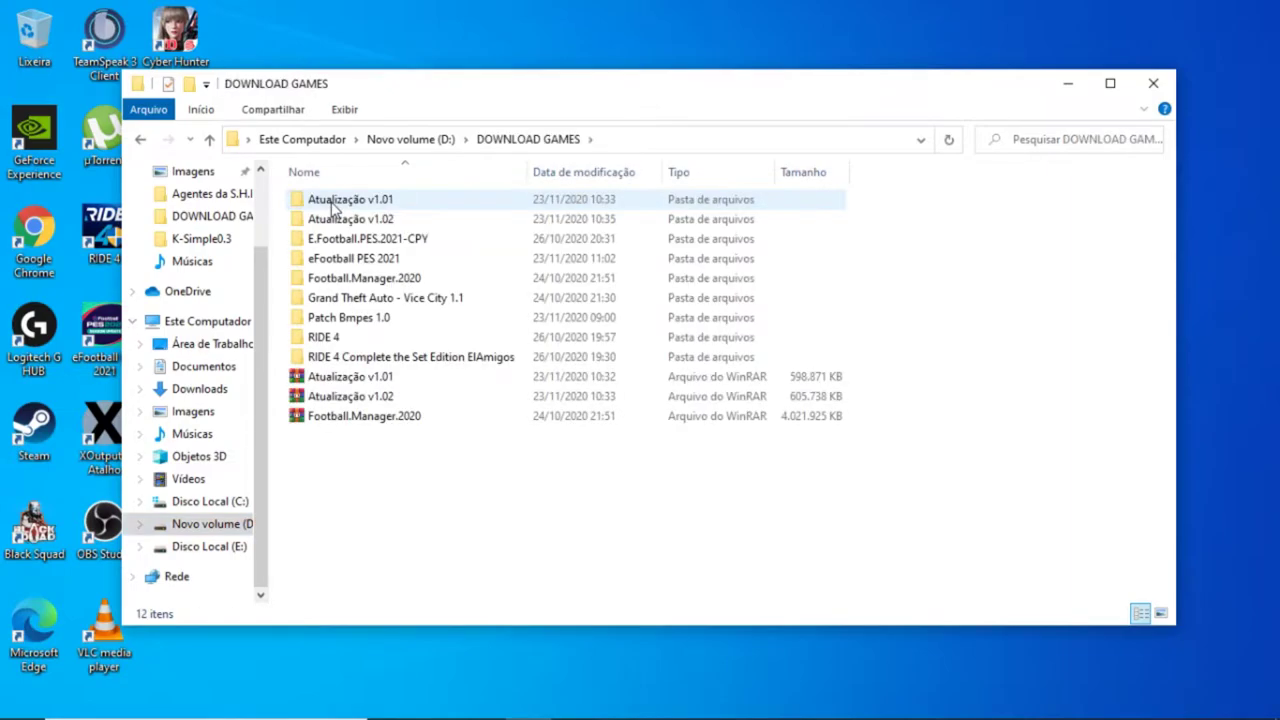
pyautogui.doubleClick(378, 317)
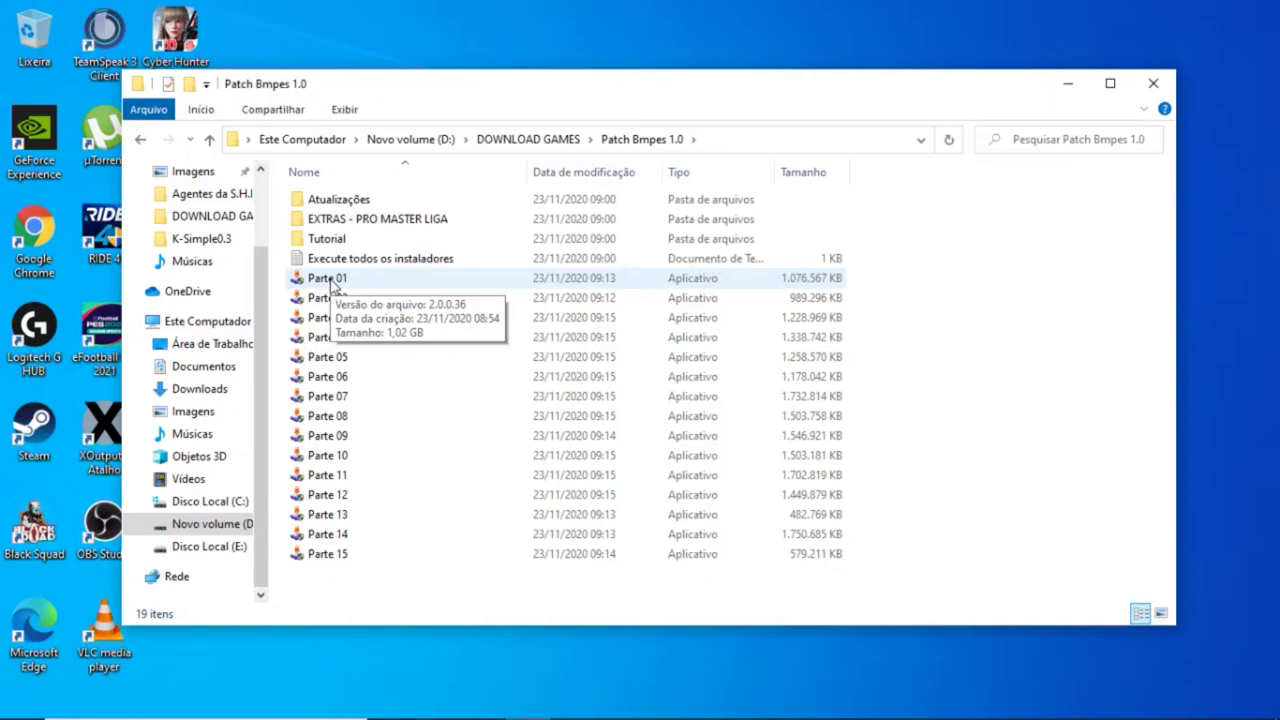
# - Highlight the numbered Parte installer files in the patch folder to review the full set
pyautogui.moveTo(346, 586); pyautogui.dragTo(313, 285)
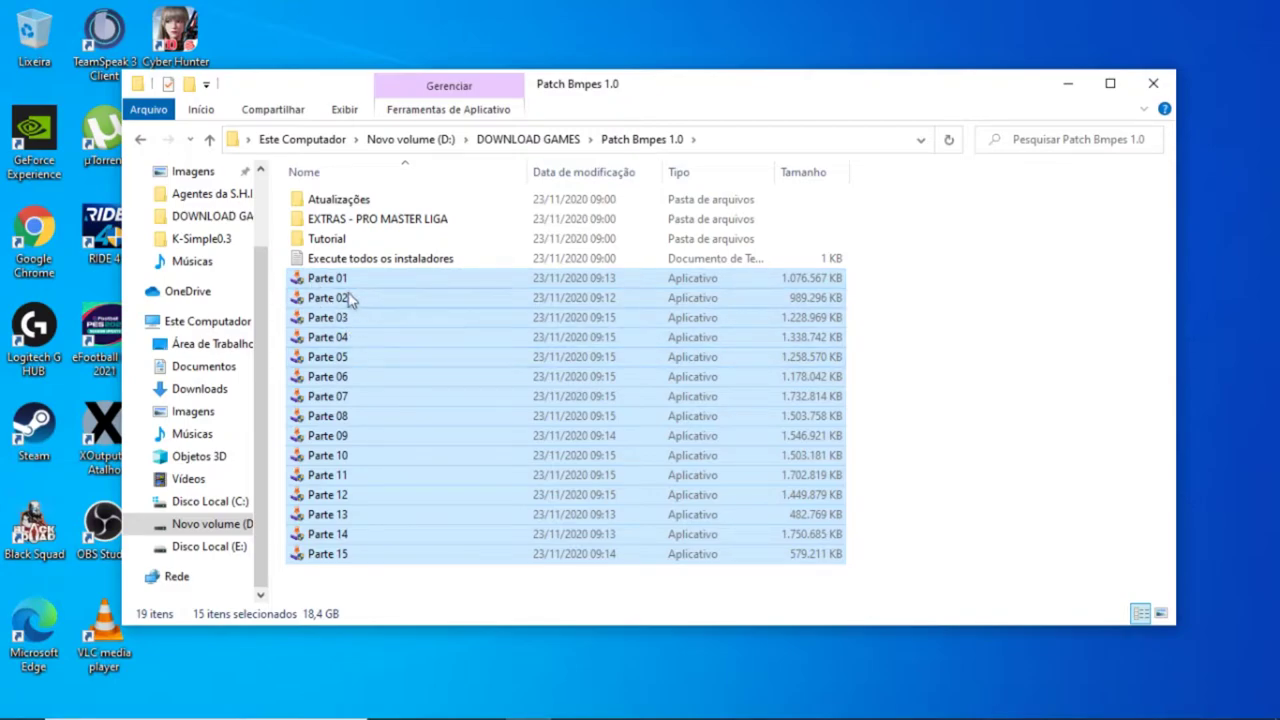
pyautogui.click(345, 590)
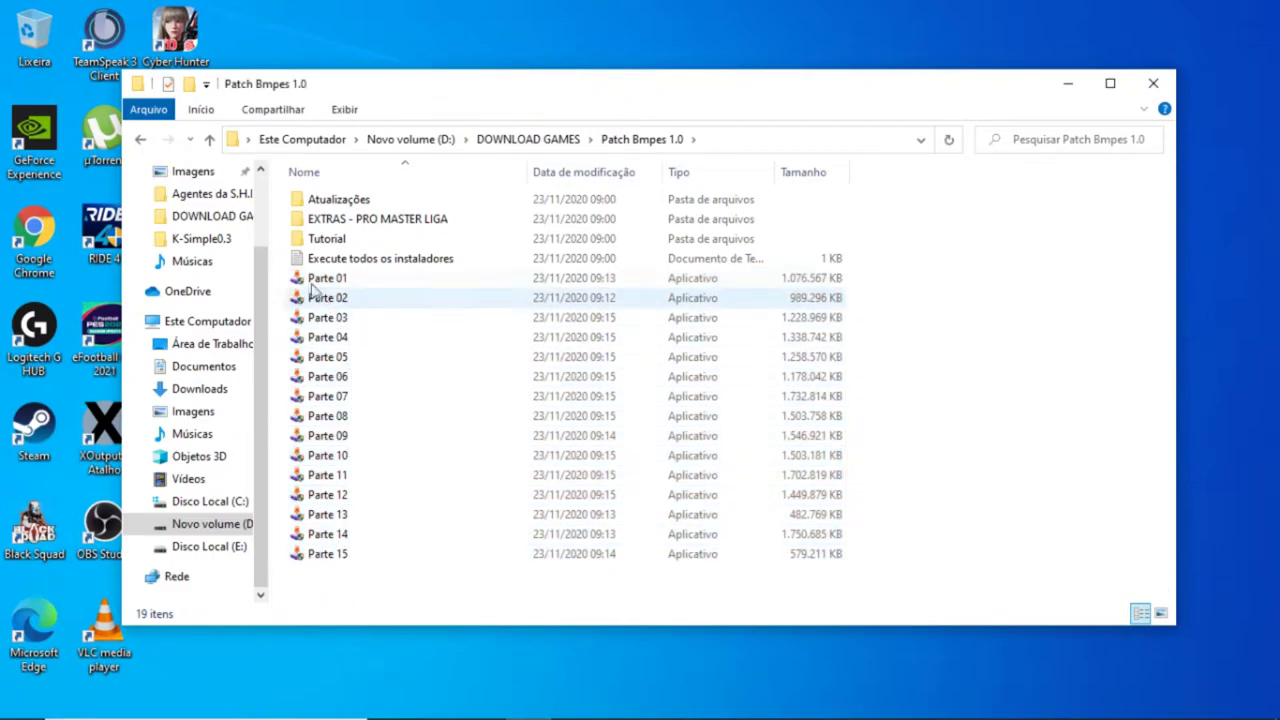
pyautogui.moveTo(278, 276); pyautogui.dragTo(380, 547)
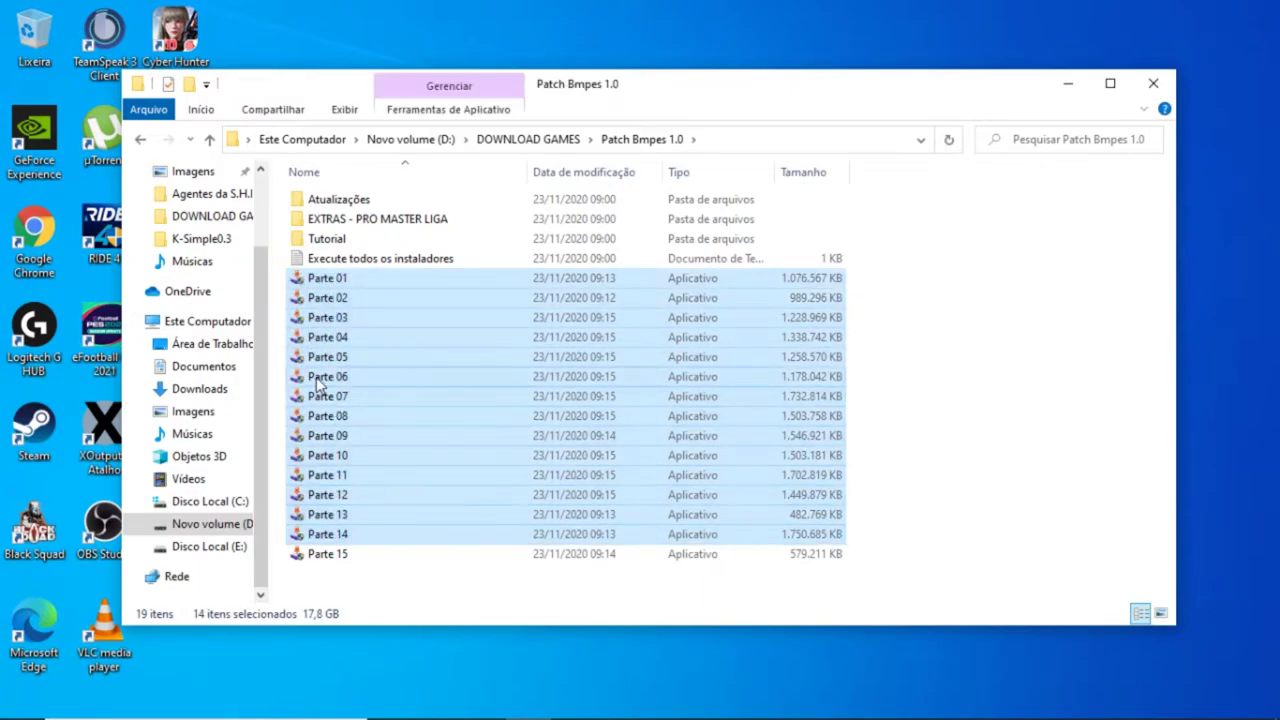
# - Launch the Parte 01 installer, overriding the SmartScreen block and allowing it to make changes to the device
pyautogui.doubleClick(340, 280)
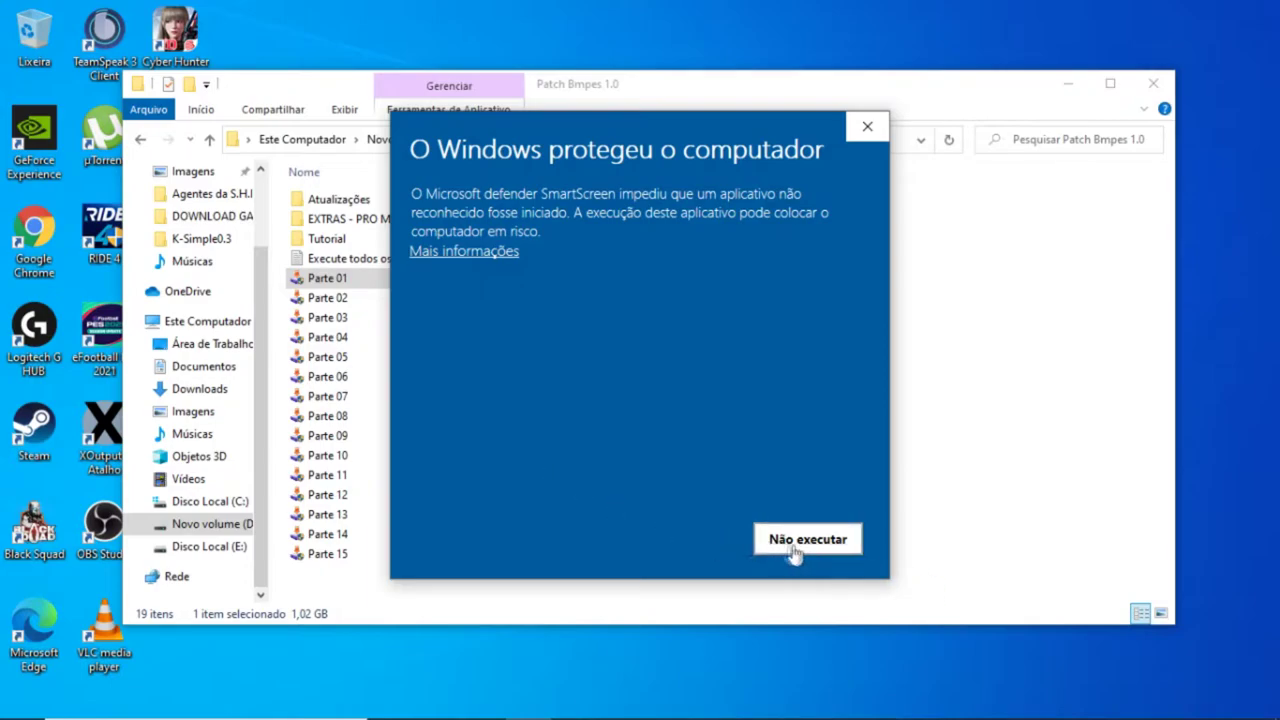
pyautogui.click(448, 255)
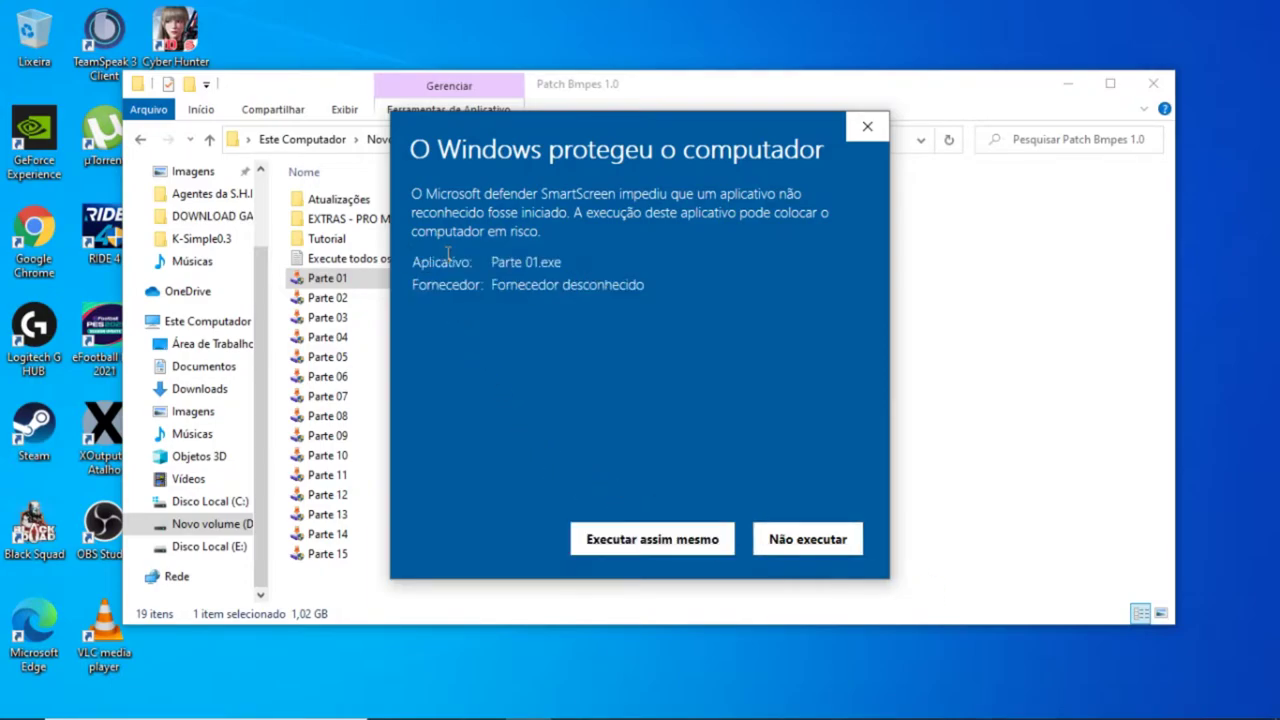
pyautogui.click(668, 543)
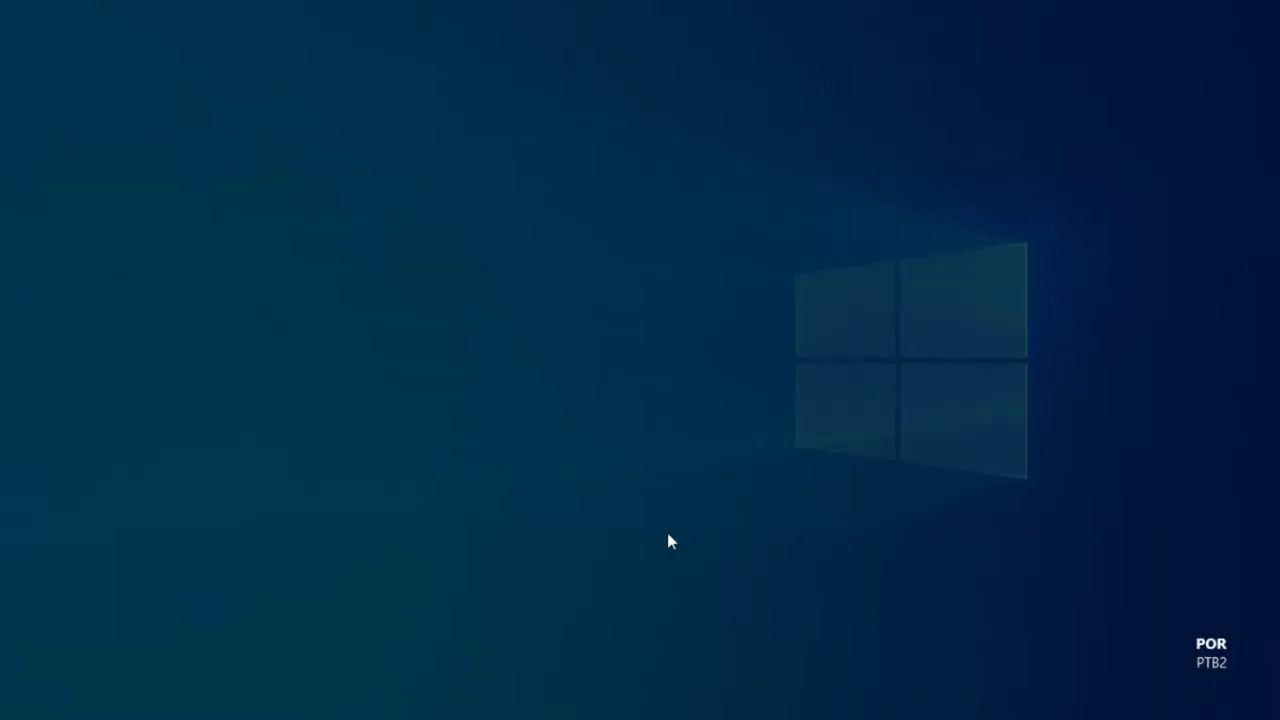
pyautogui.click(560, 483)
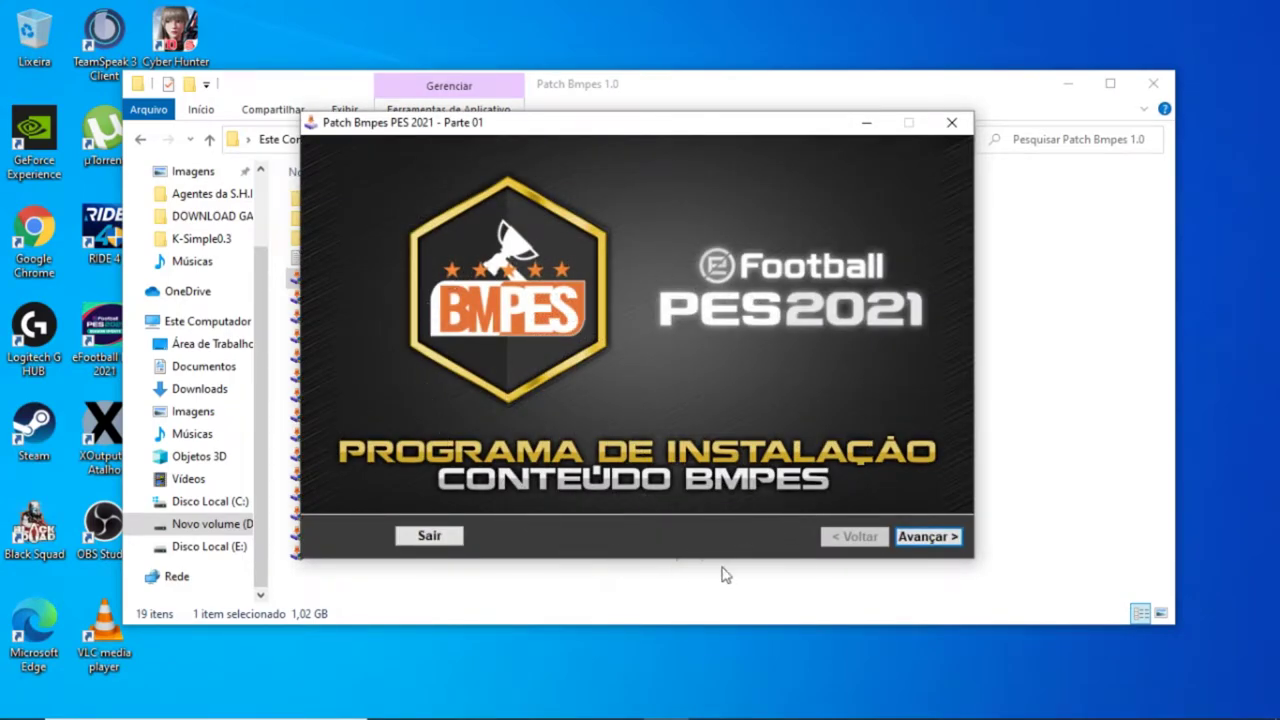
# - Go through the Parte 01 introduction and accept the terms with "Sim, entendi tudo e concordo, vou instalar" to reach the destination folder page
pyautogui.click(924, 537)
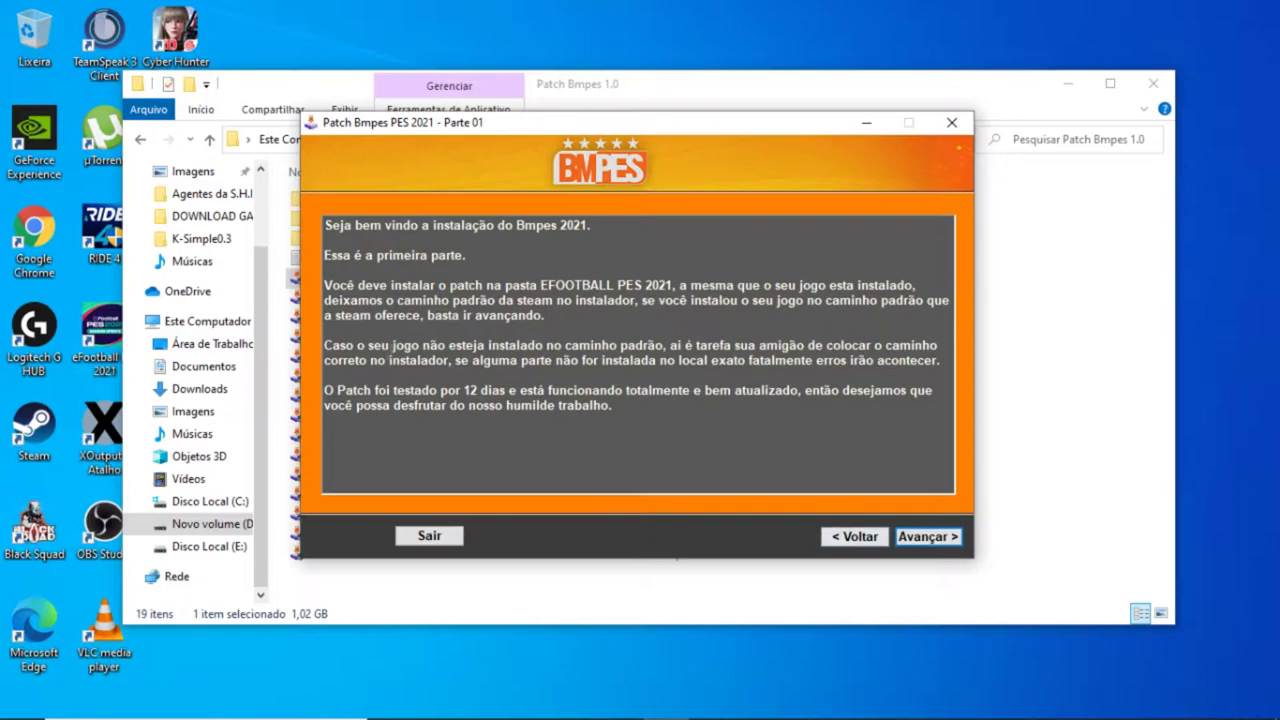
pyautogui.click(917, 538)
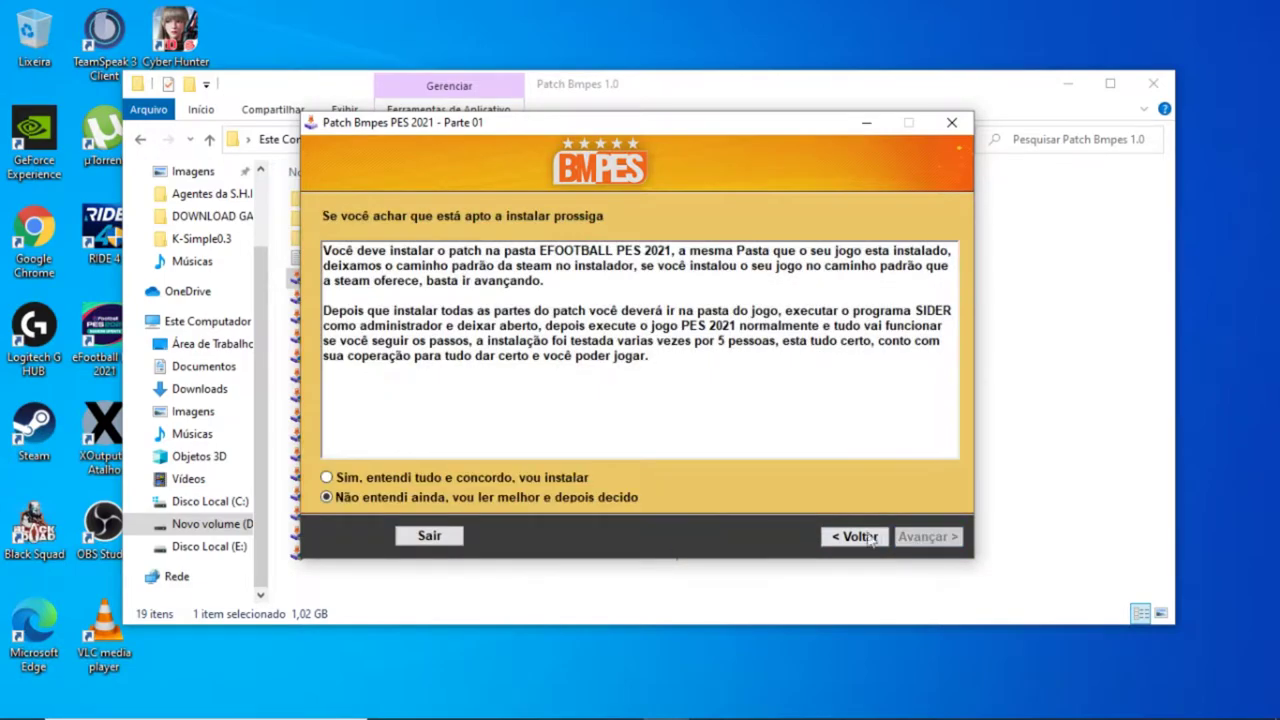
pyautogui.click(326, 479)
pyautogui.click(927, 537)
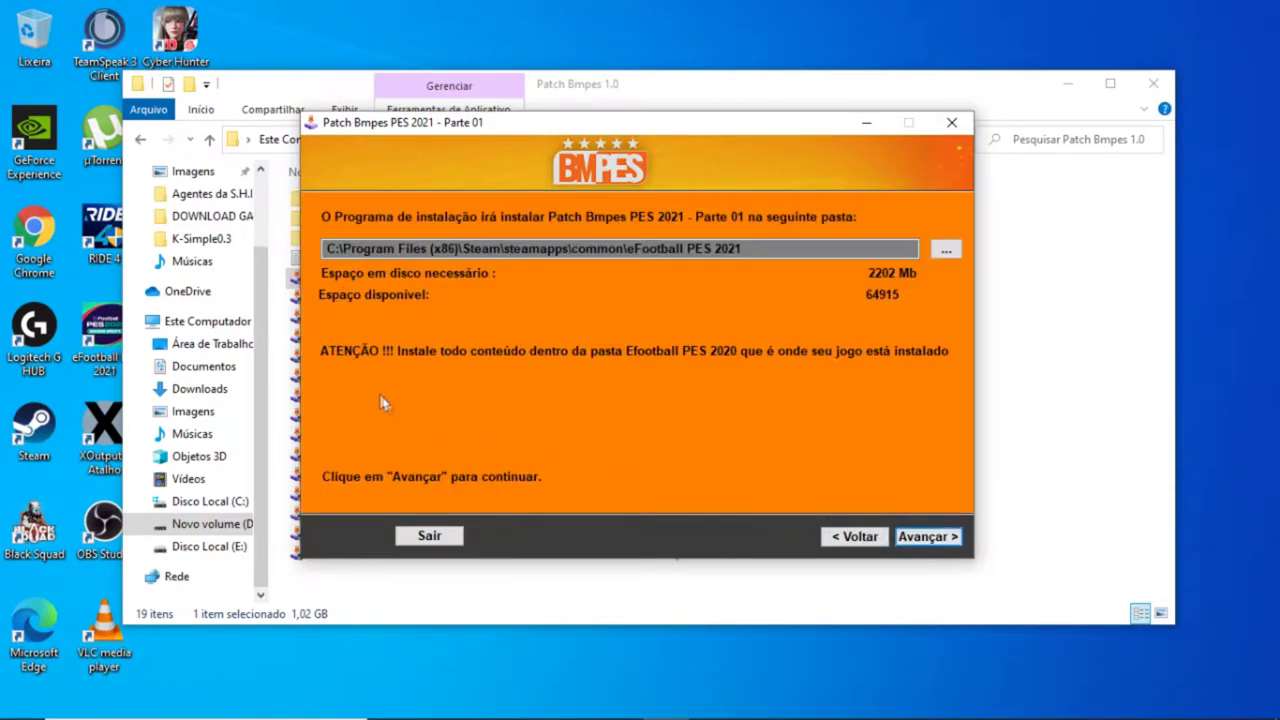
# - Browse for the Parte 01 destination folder, expanding Novo volume (D:), DOWNLOAD GAMES and eFootball PES 2021
pyautogui.click(946, 251)
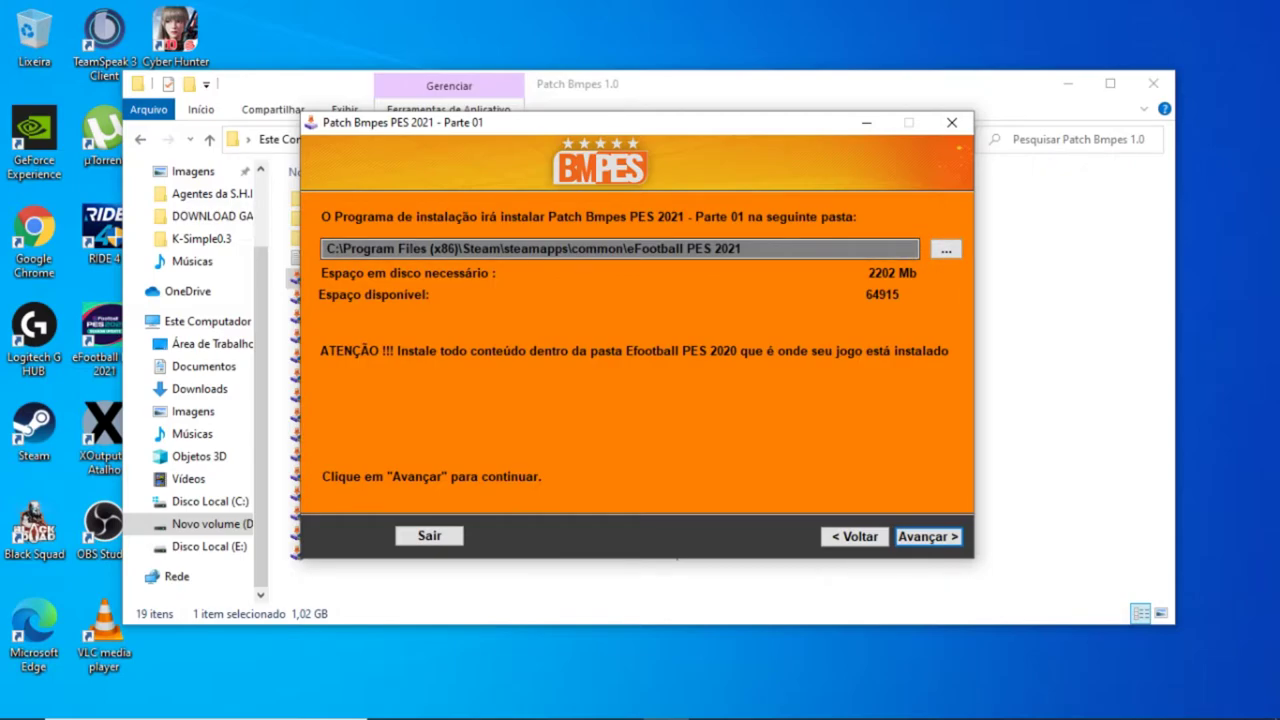
pyautogui.moveTo(328, 248); pyautogui.dragTo(743, 272)
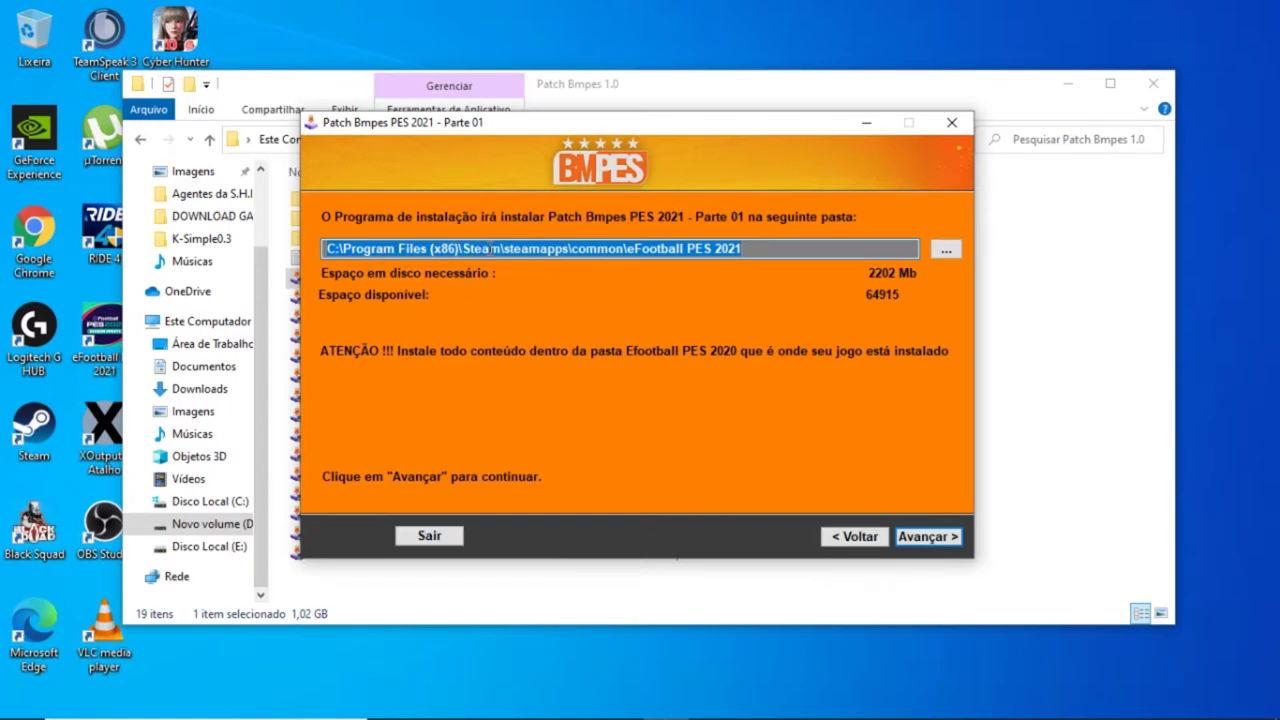
pyautogui.click(955, 253)
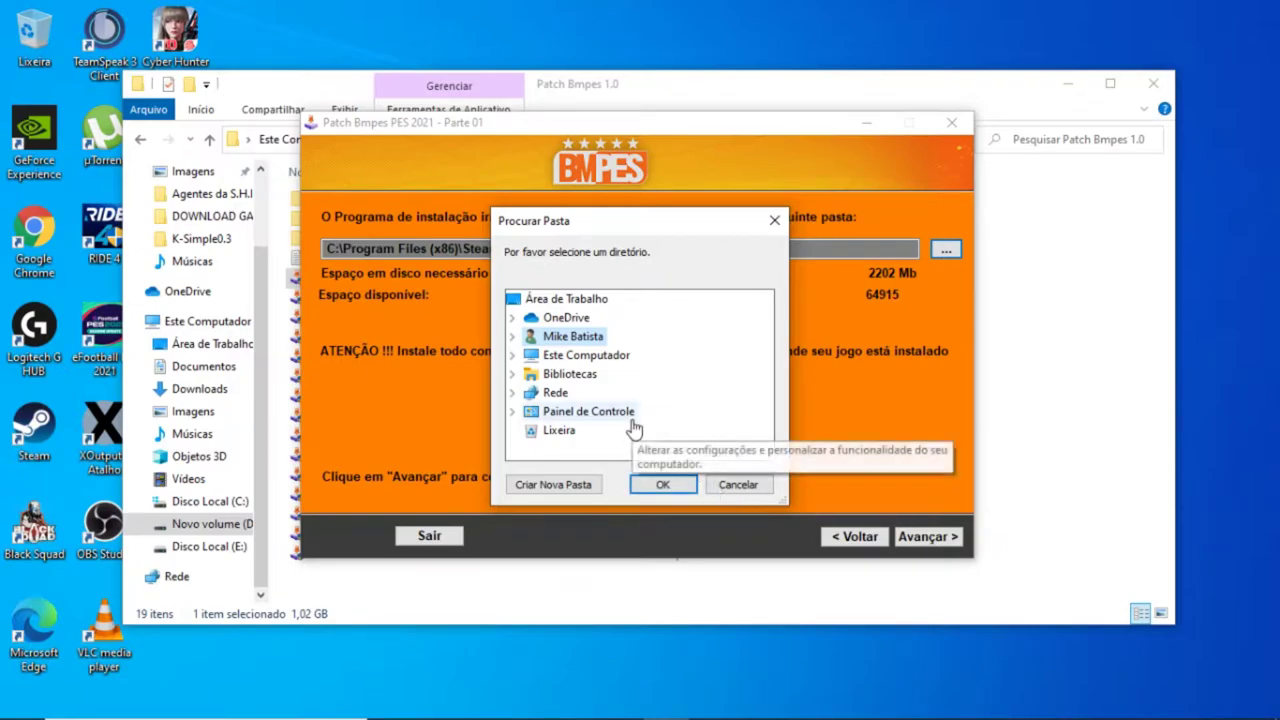
pyautogui.click(525, 356)
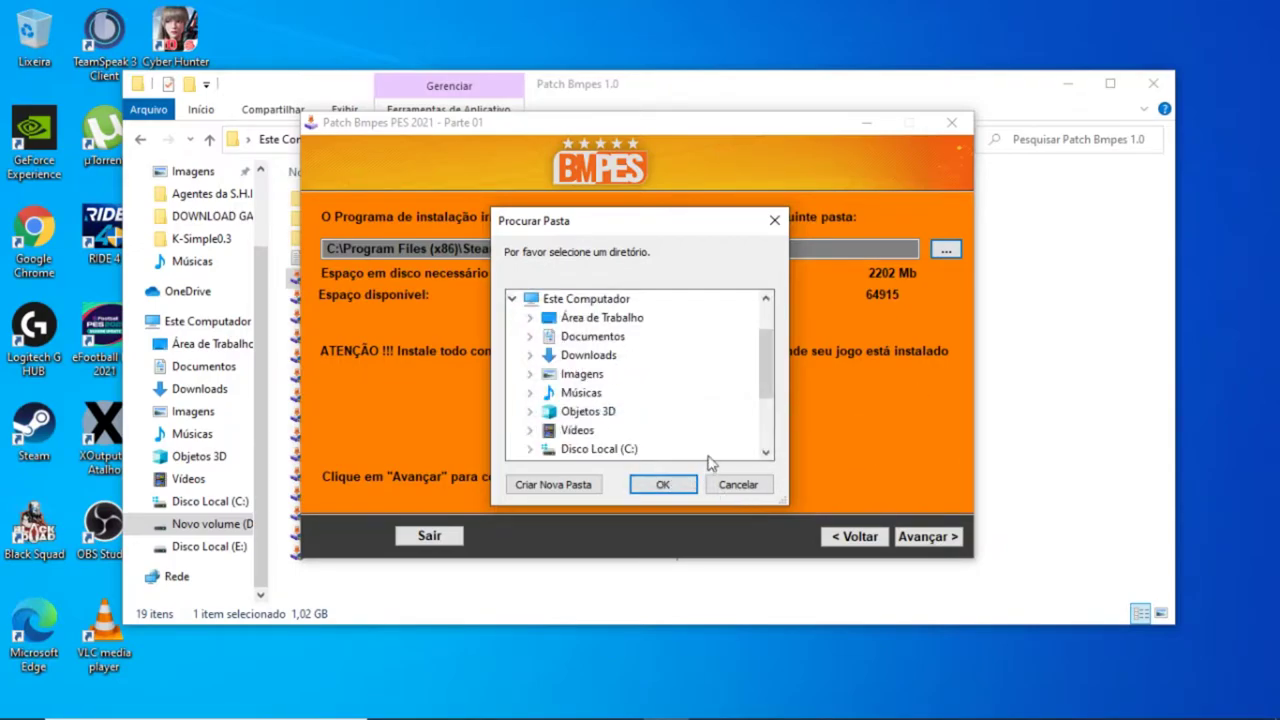
pyautogui.scroll(-2, 600, 415)
pyautogui.click(528, 356)
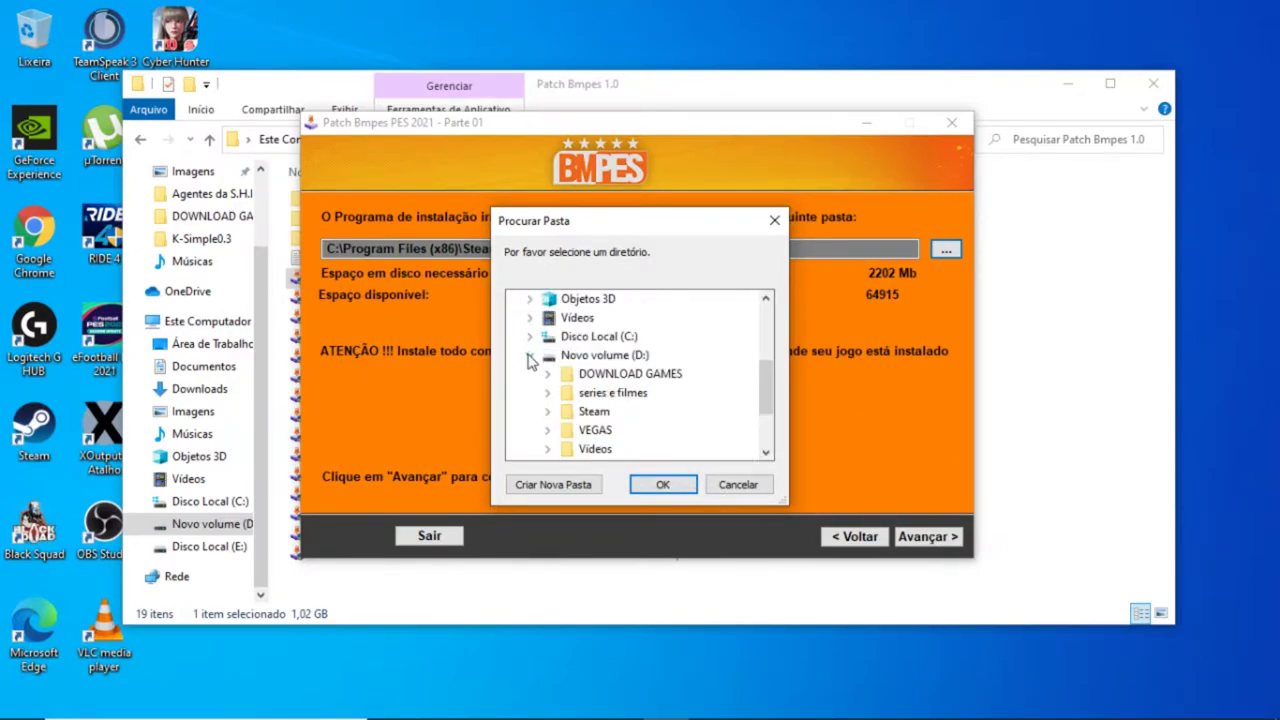
pyautogui.scroll(-1, 623, 420)
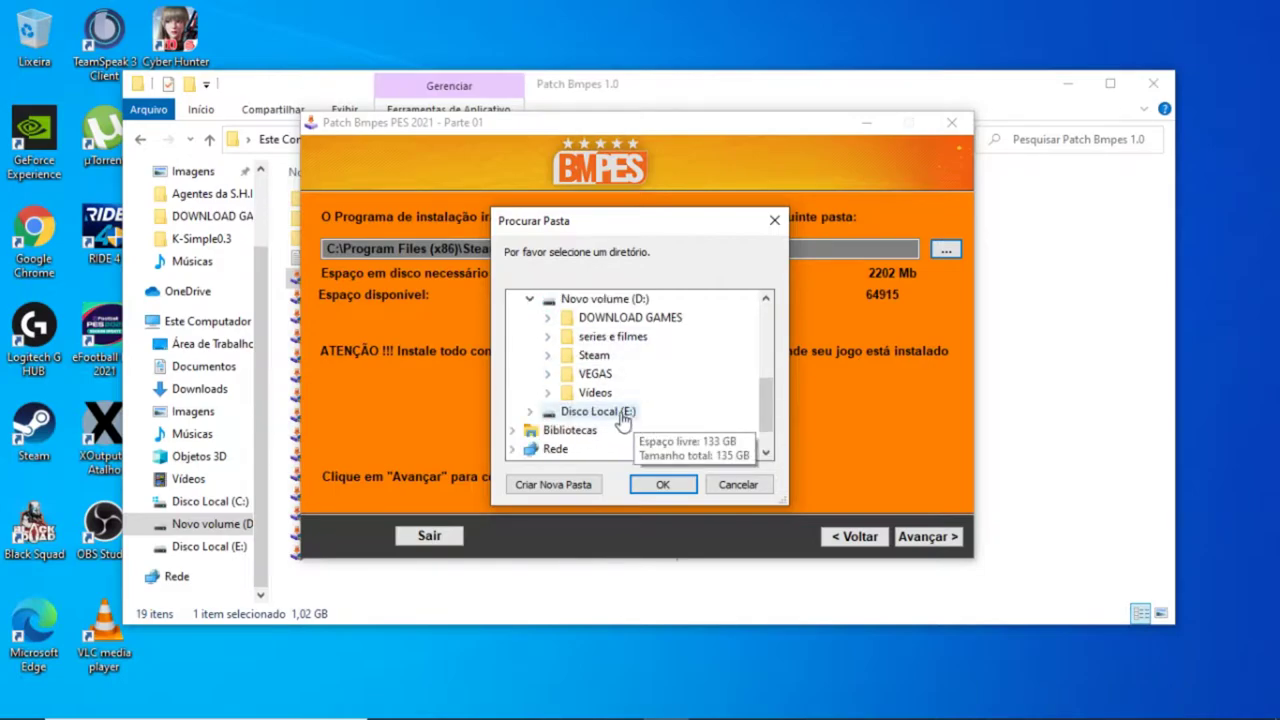
pyautogui.click(547, 318)
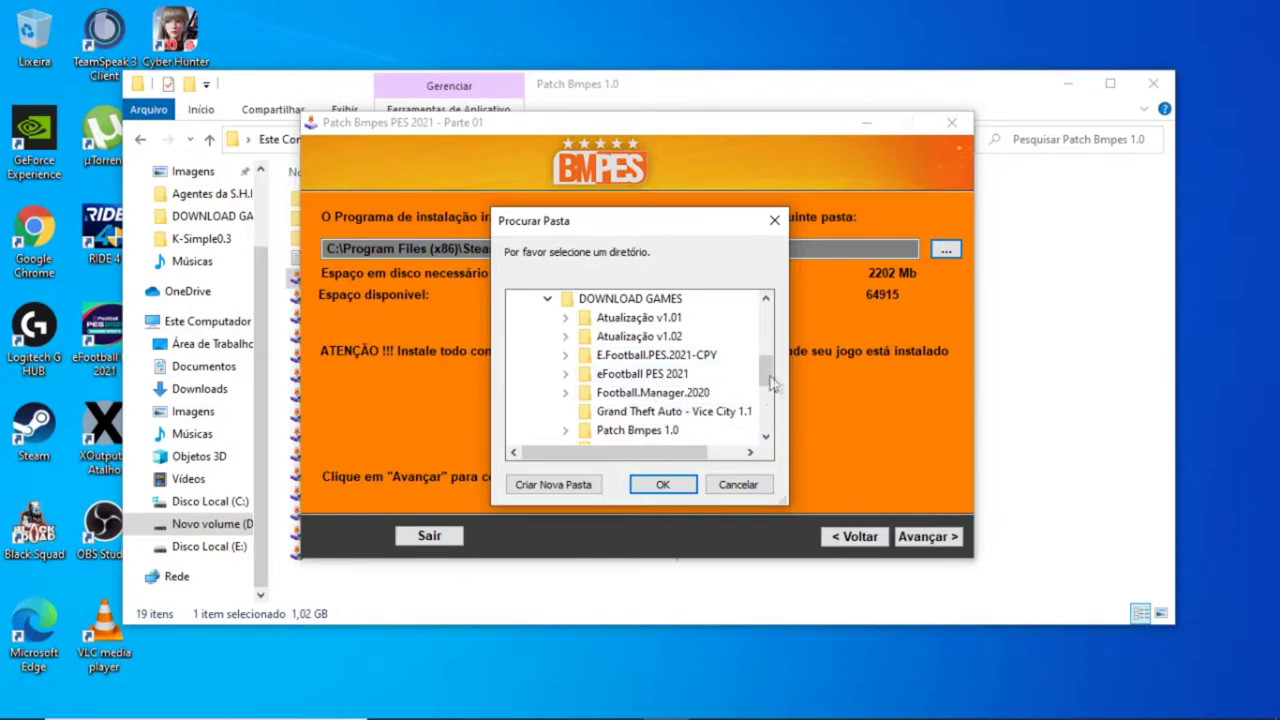
pyautogui.click(565, 373)
pyautogui.click(622, 340)
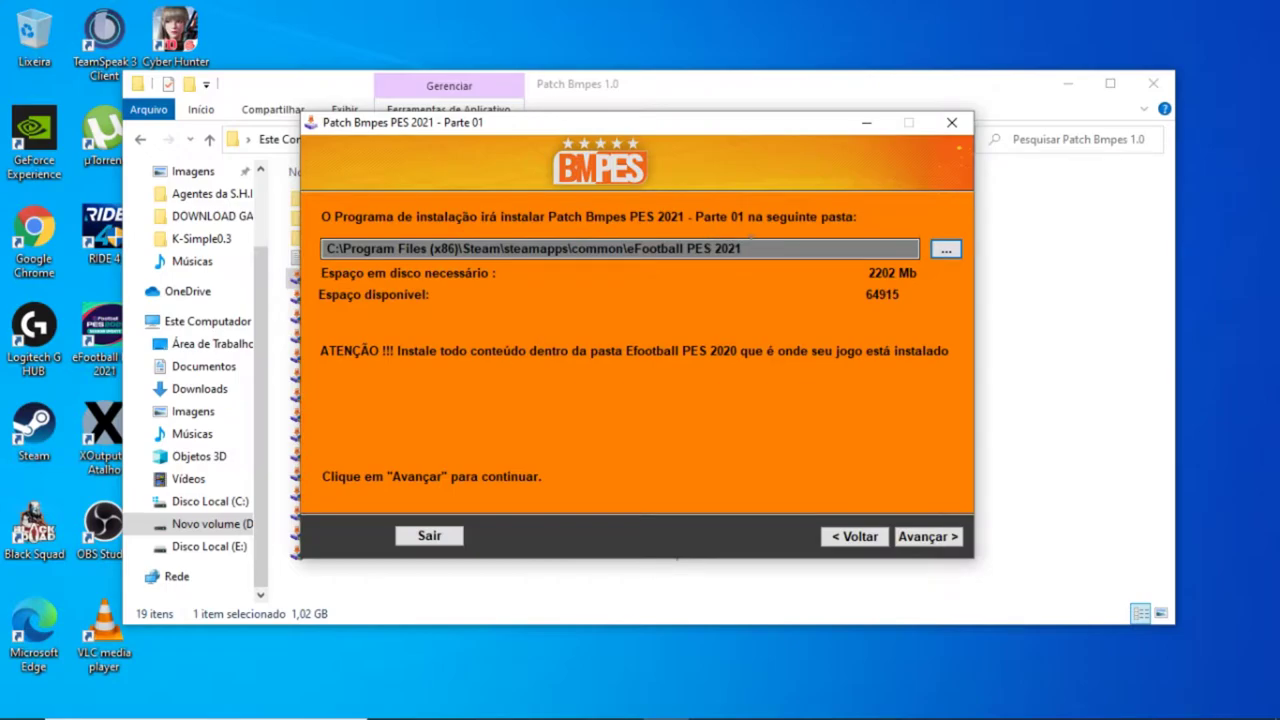
# - Highlight the default Steam installation path, then exit the Parte 01 installer without installing
pyautogui.moveTo(750, 248); pyautogui.dragTo(324, 248)
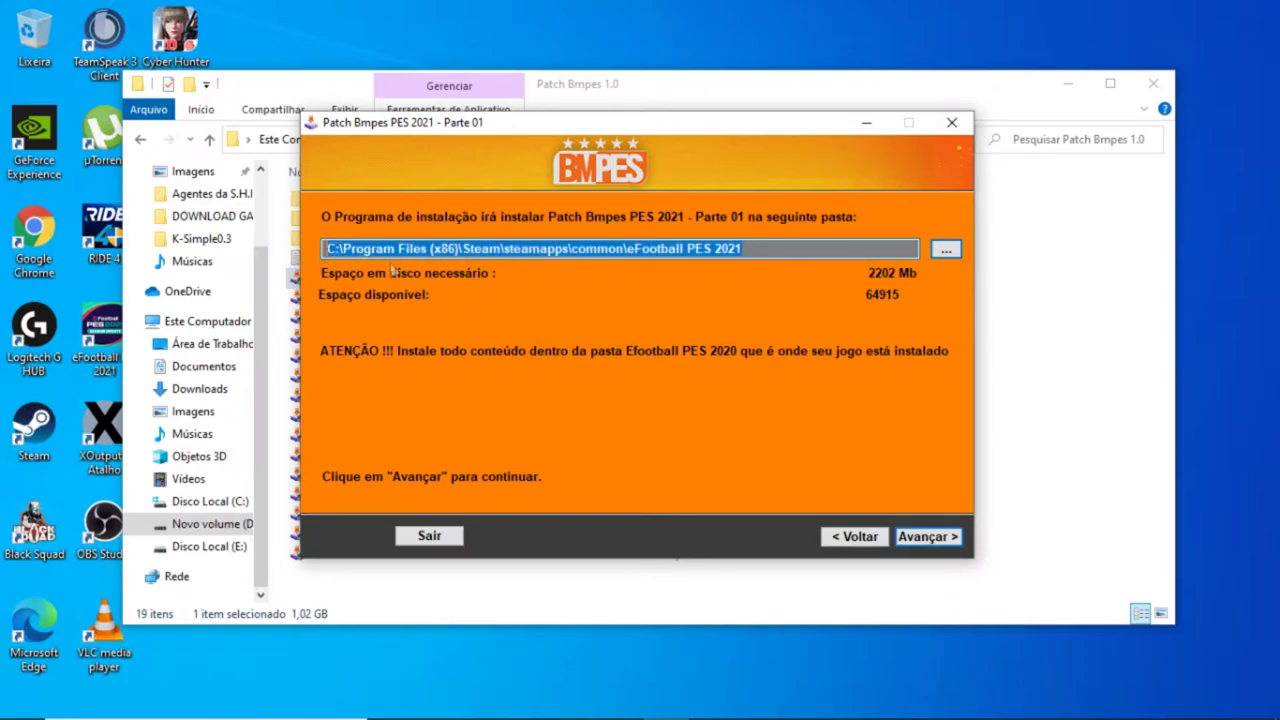
pyautogui.click(960, 123)
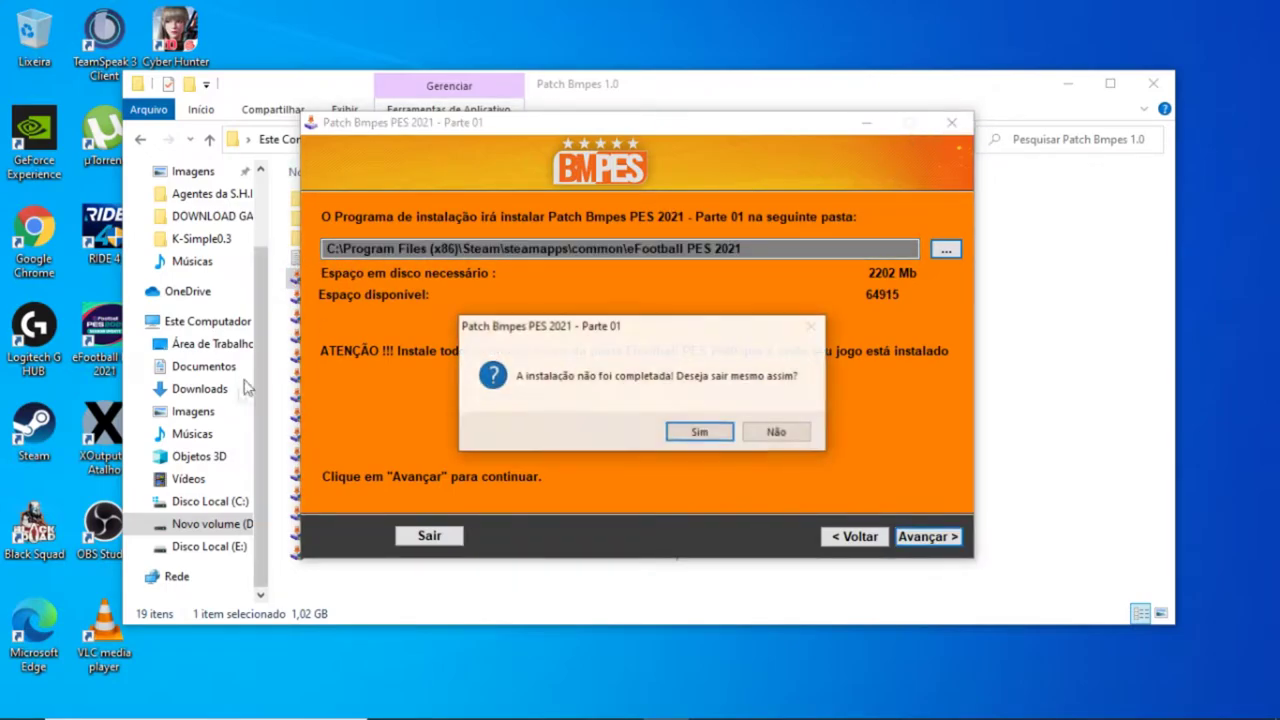
pyautogui.click(700, 433)
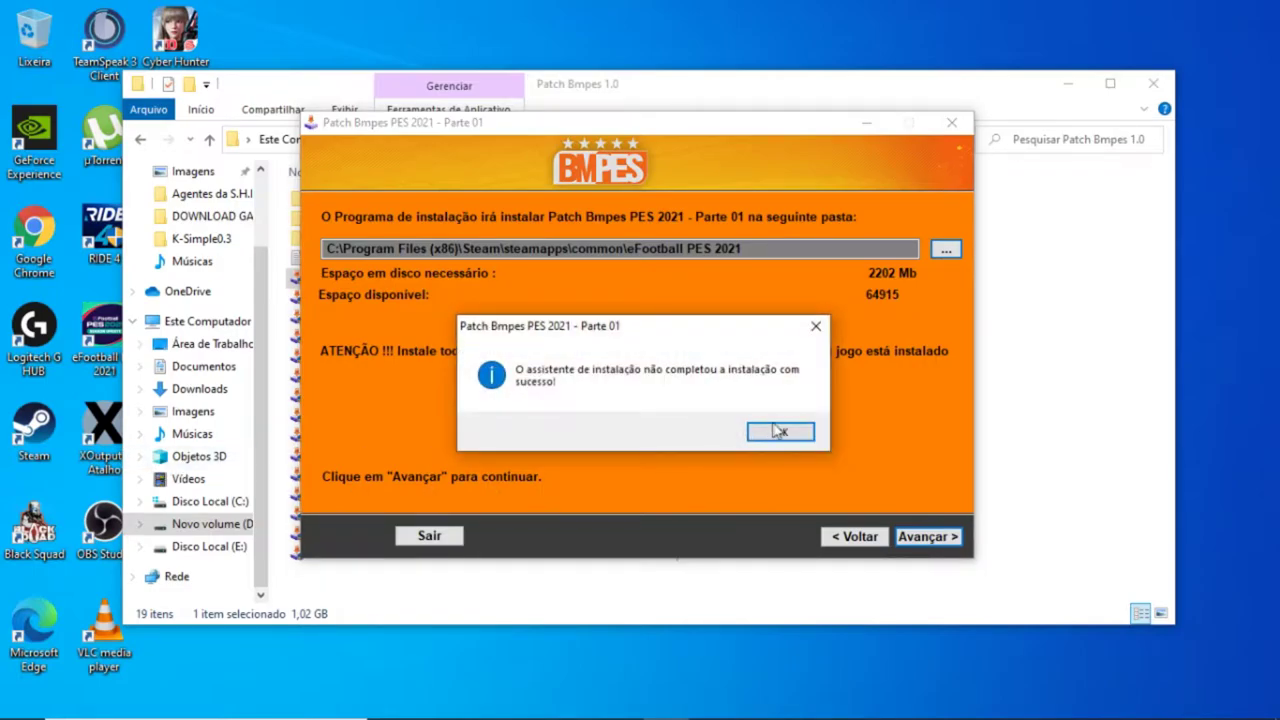
pyautogui.click(777, 432)
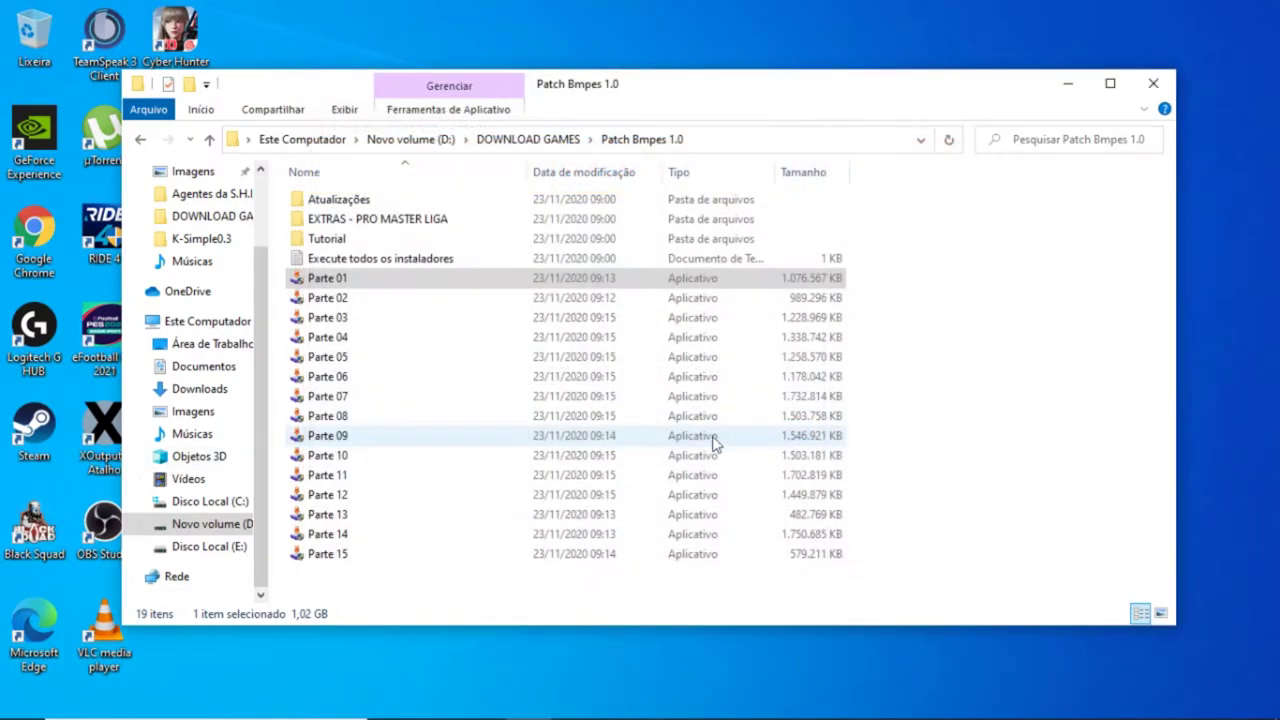
# - Launch the Parte 15 installer, overriding the SmartScreen block and allowing it to make changes to the device
pyautogui.doubleClick(322, 558)
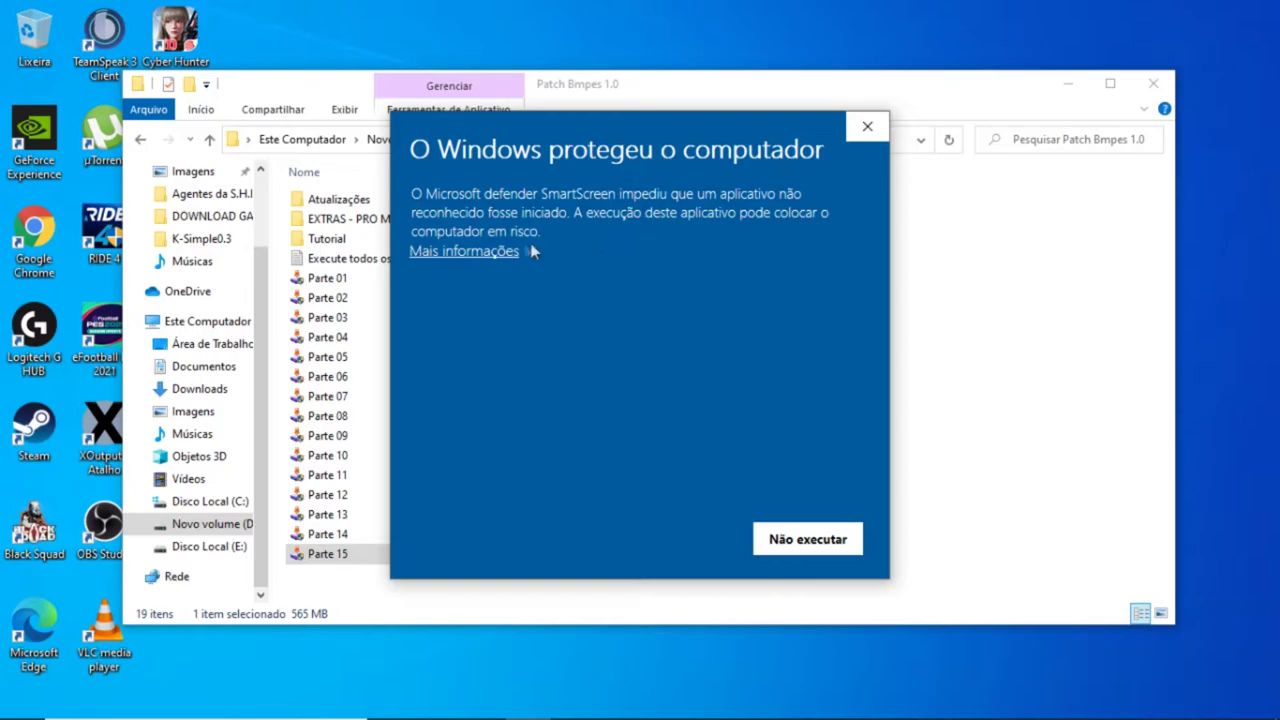
pyautogui.click(480, 252)
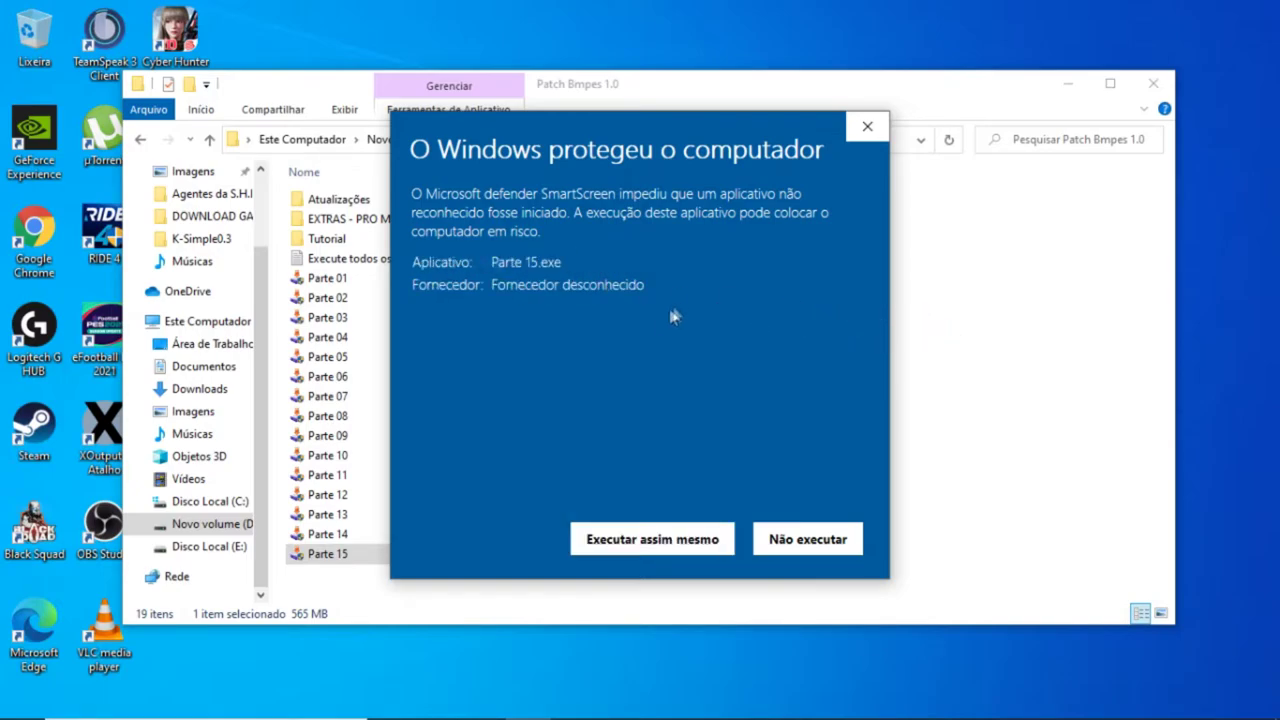
pyautogui.click(643, 541)
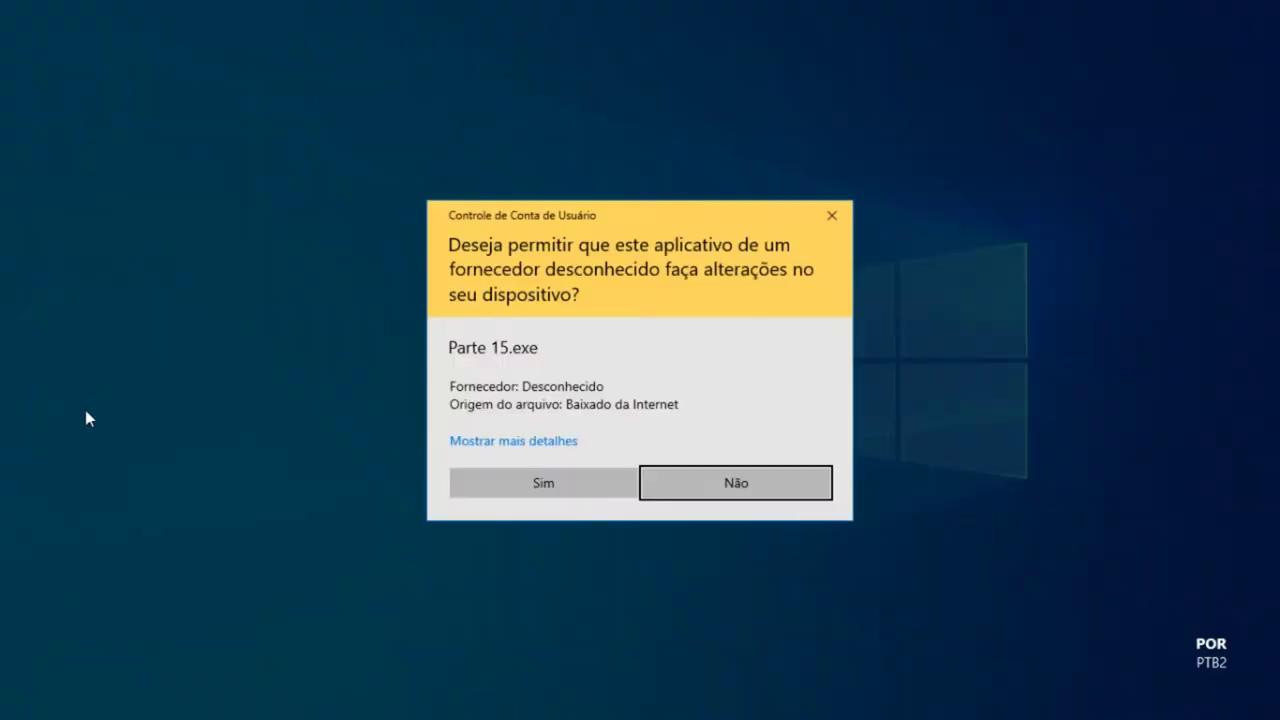
pyautogui.click(543, 483)
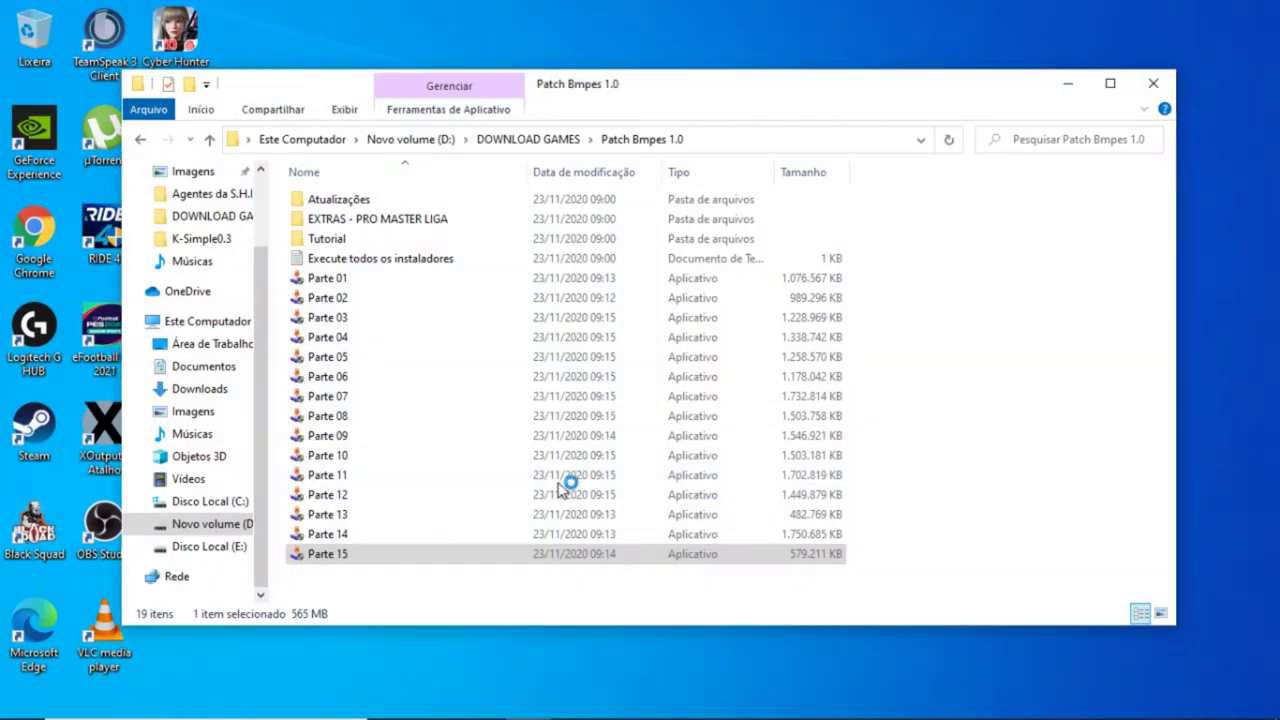
# - Accept the ELENCOS DO PATCH terms with "Sim, entendi tudo e concordo, vou instalar" and continue to the destination folder page
pyautogui.click(946, 547)
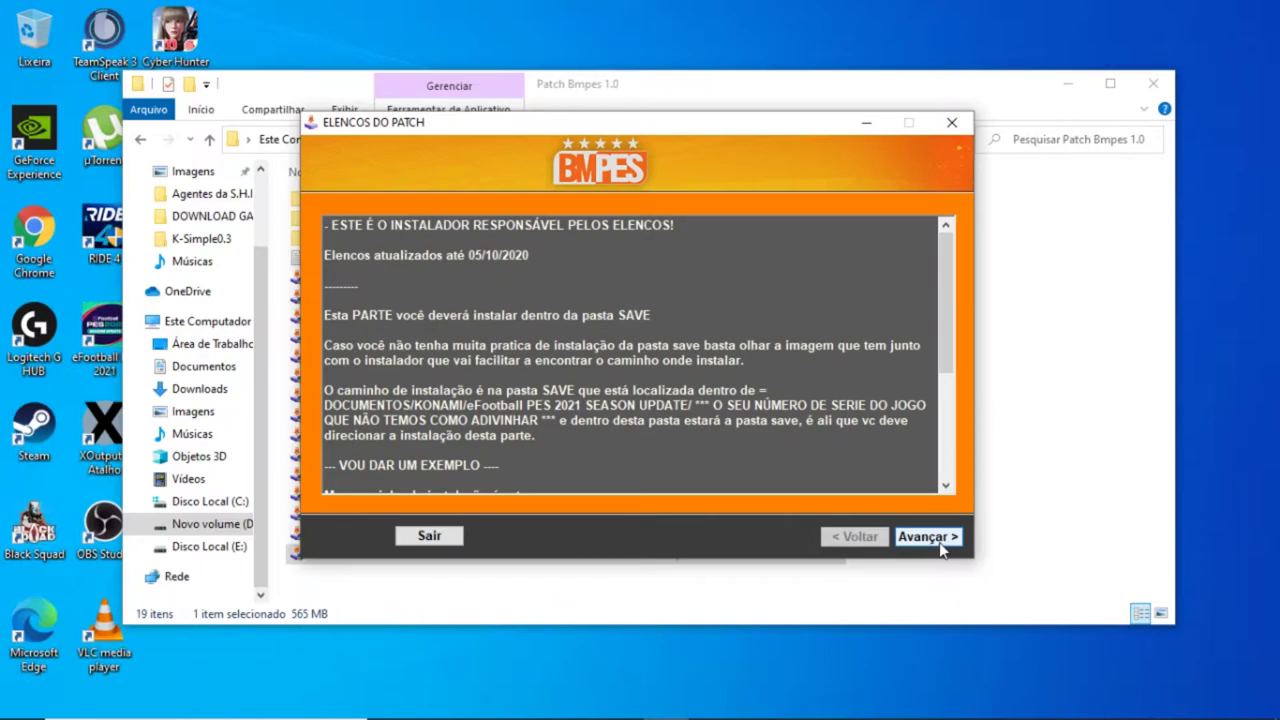
pyautogui.click(928, 537)
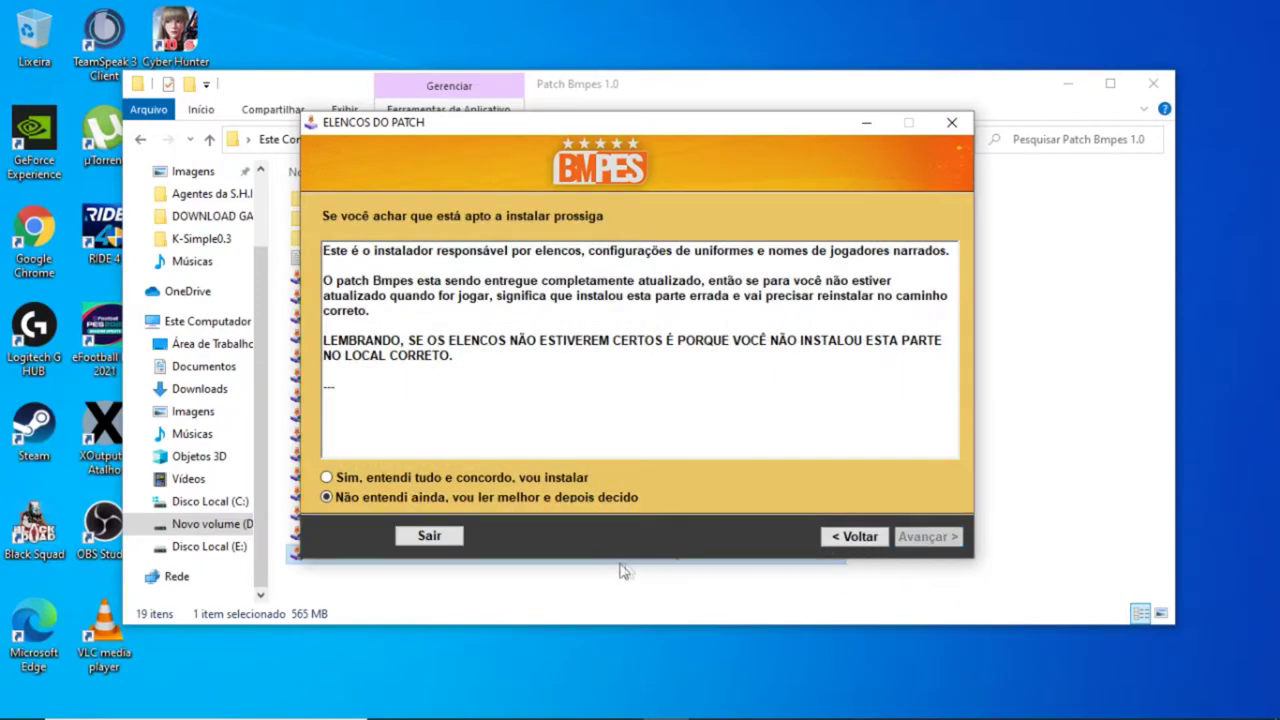
pyautogui.click(327, 479)
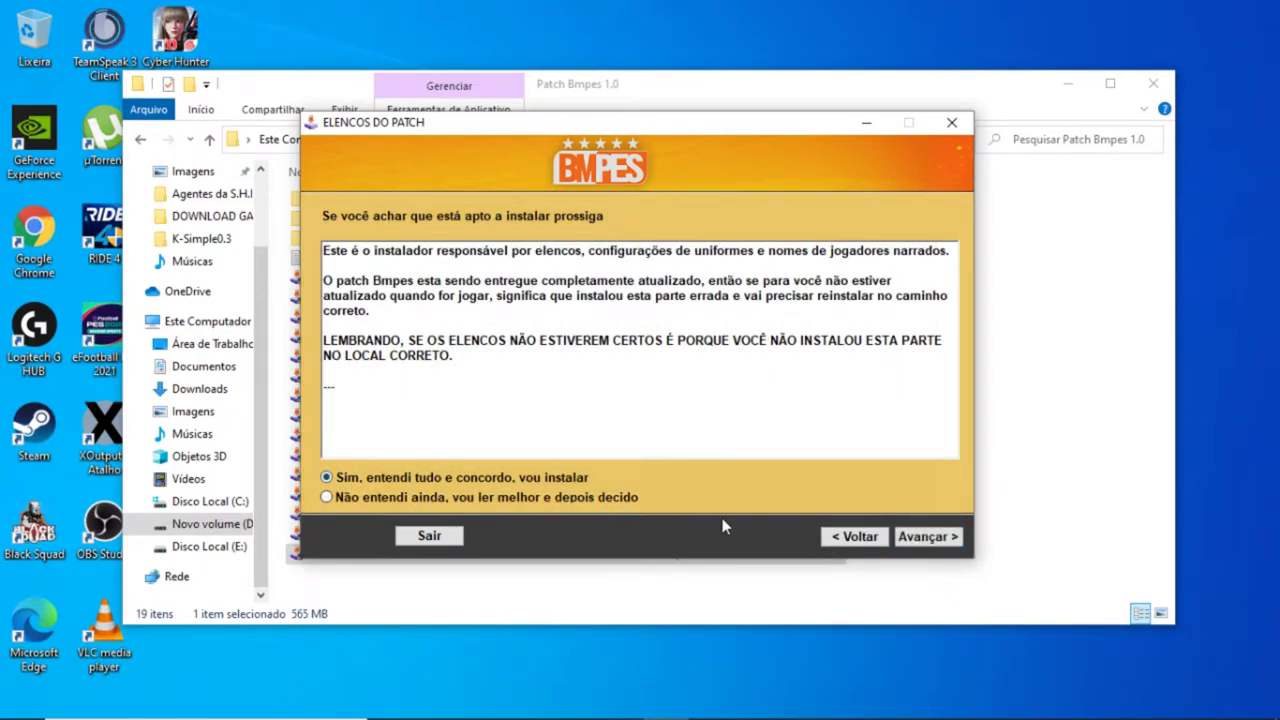
pyautogui.click(938, 538)
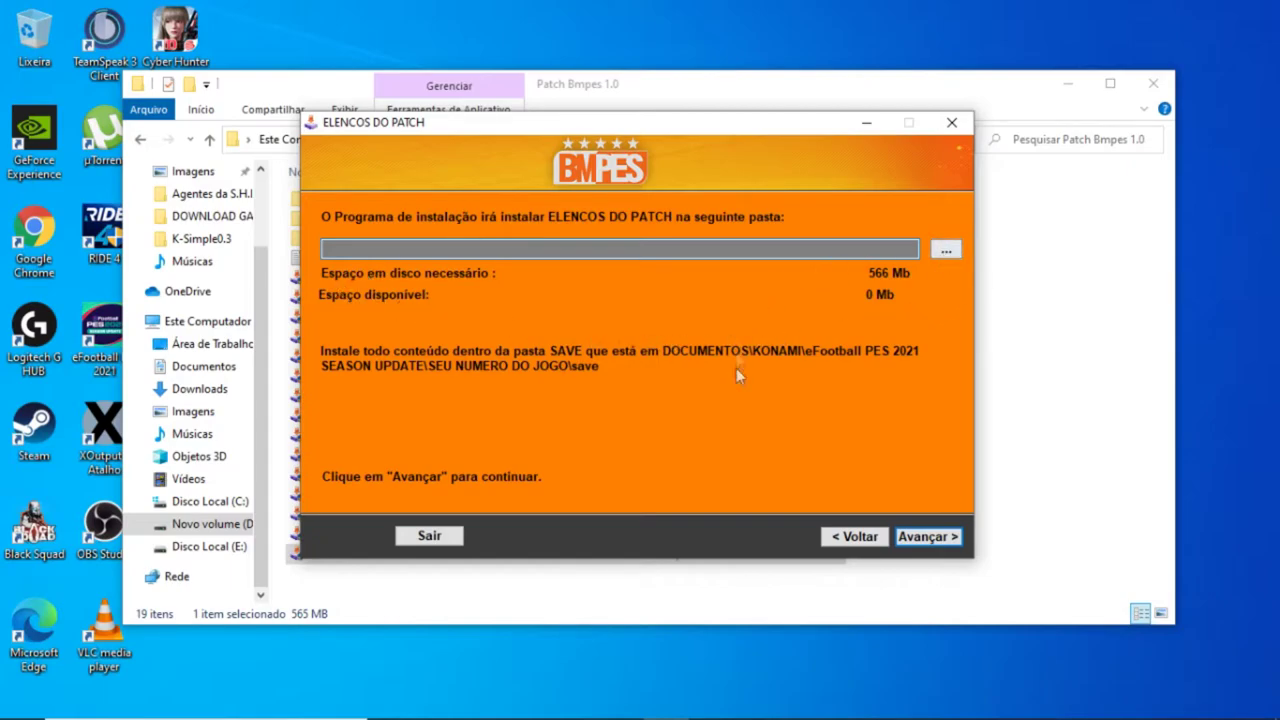
# - Set the ELENCOS DO PATCH destination by expanding Documentos, KONAMI and eFootball PES 2021 SEASON UPDATE and choosing within the numbered game folder
pyautogui.click(945, 250)
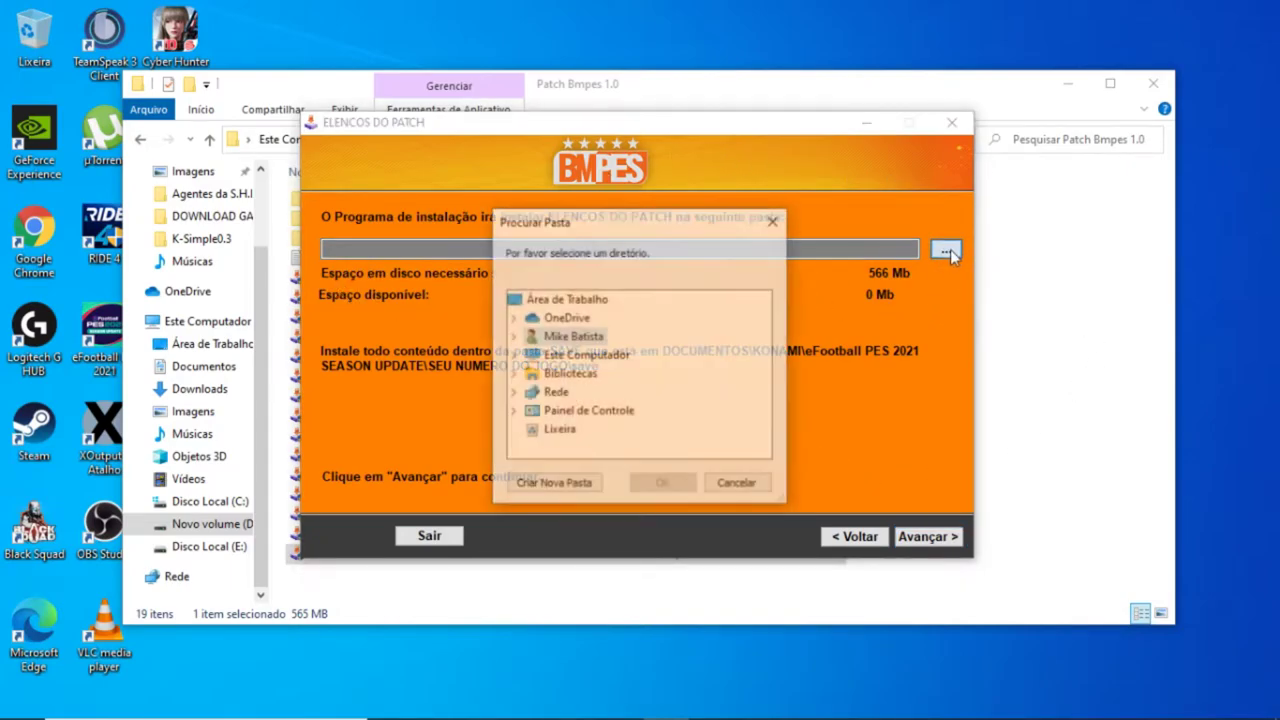
pyautogui.doubleClick(535, 340)
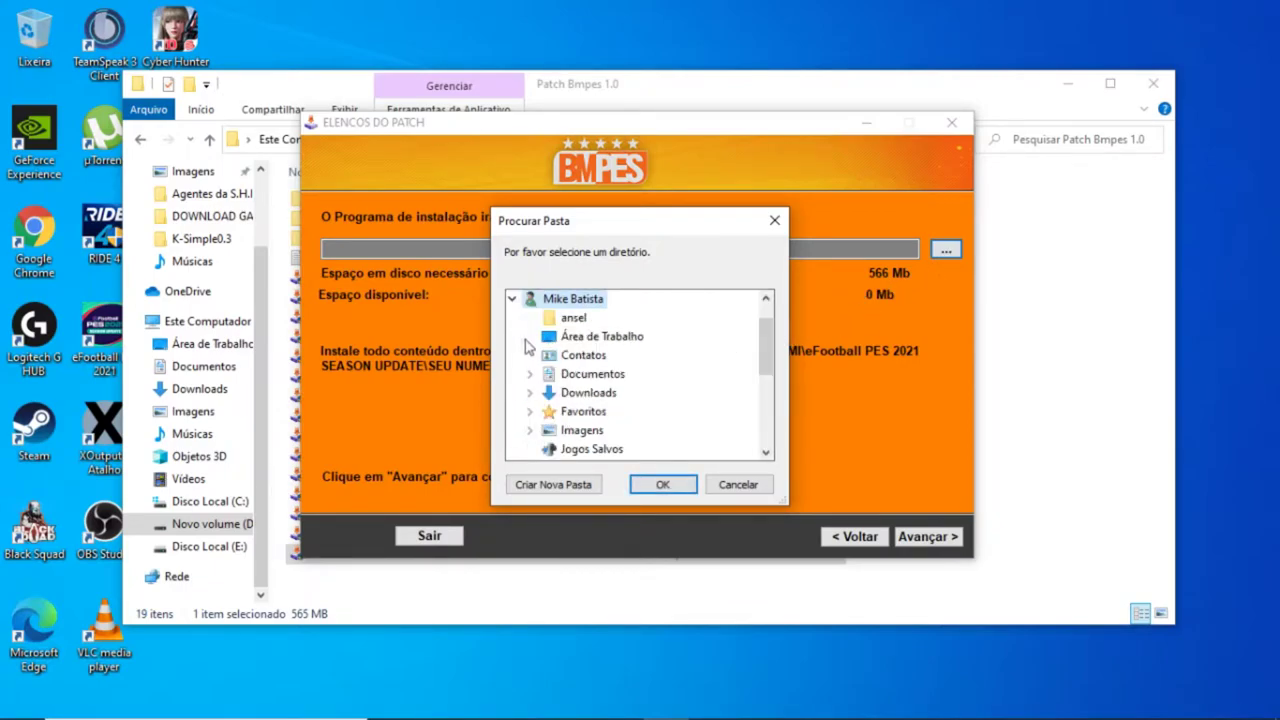
pyautogui.click(533, 375)
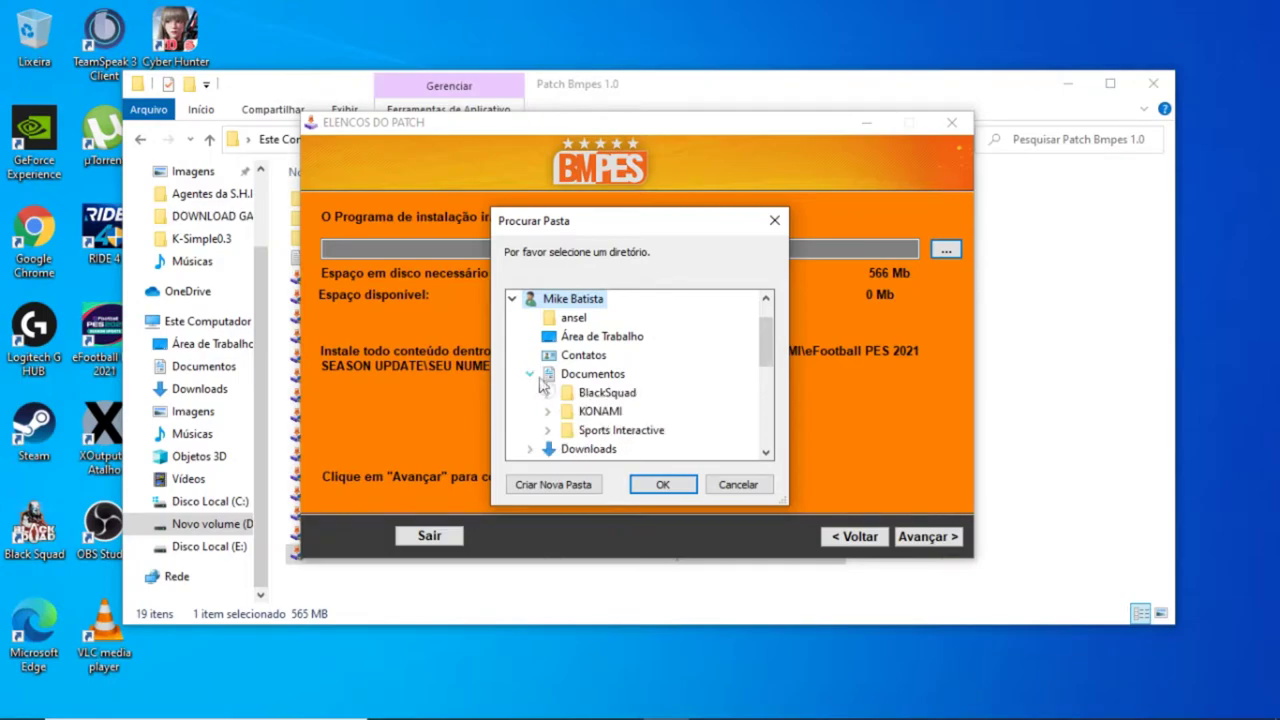
pyautogui.click(548, 411)
pyautogui.click(565, 430)
pyautogui.click(583, 413)
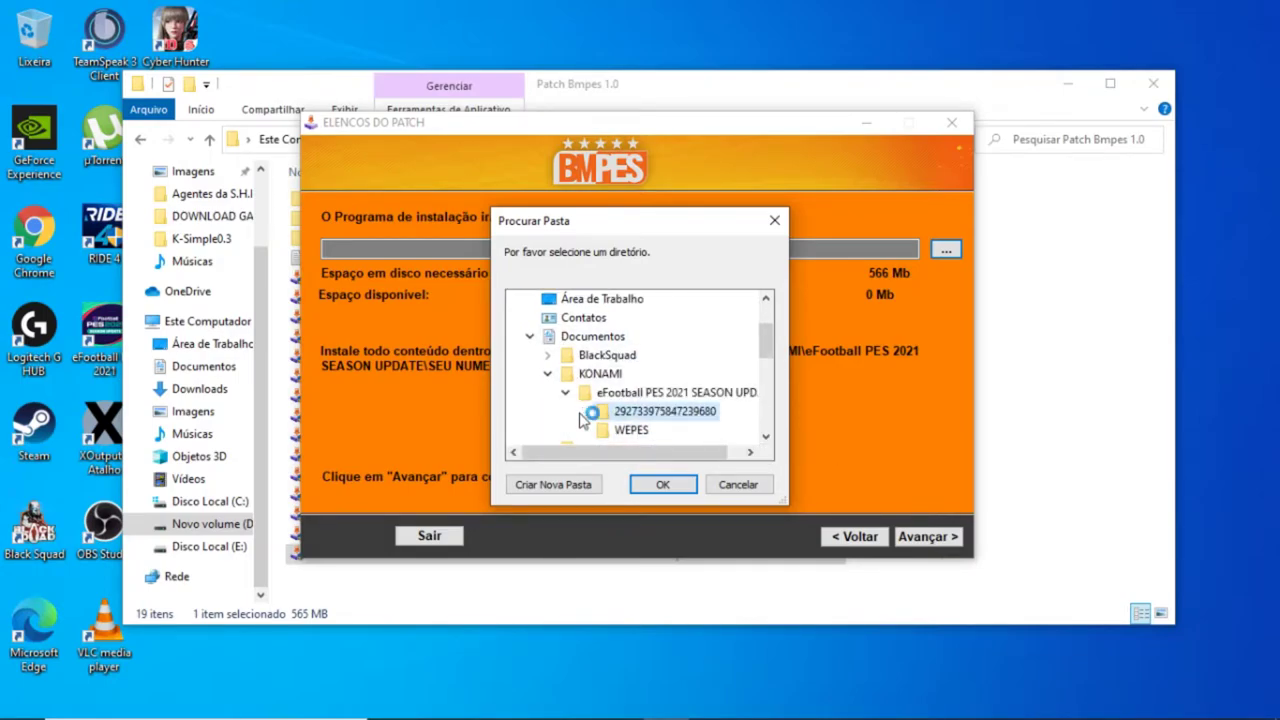
pyautogui.doubleClick(595, 440)
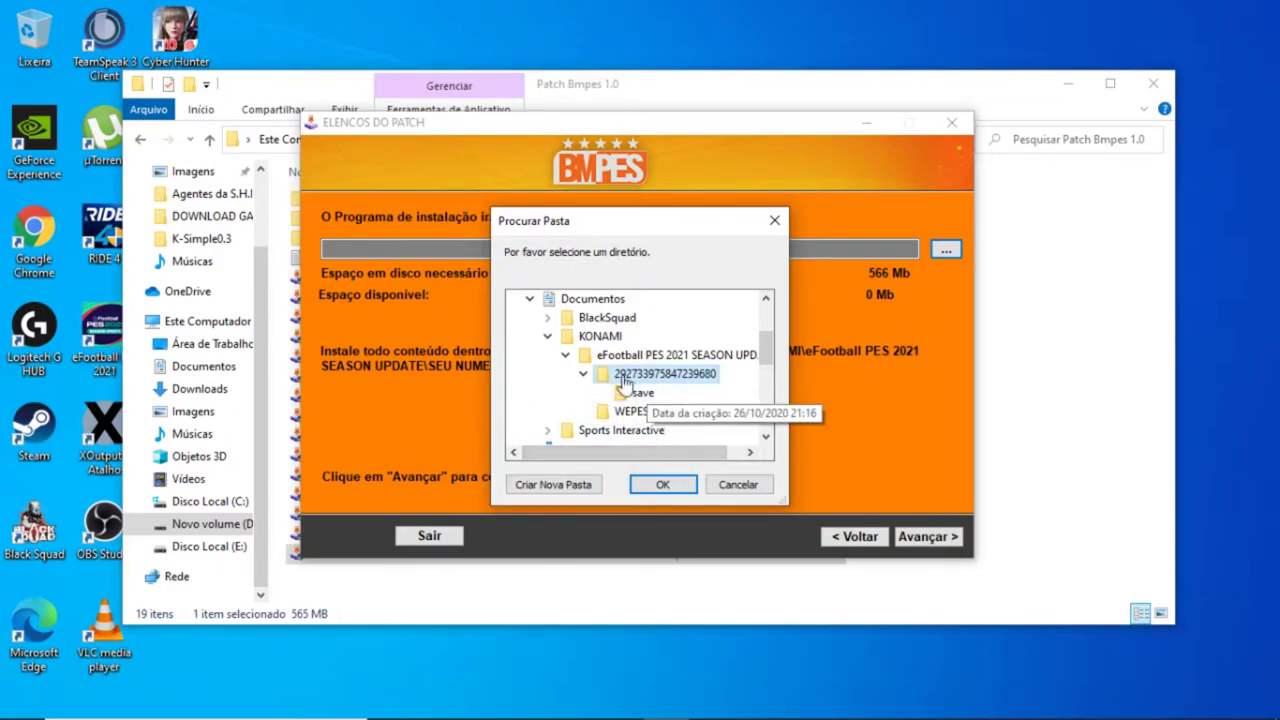
pyautogui.click(660, 485)
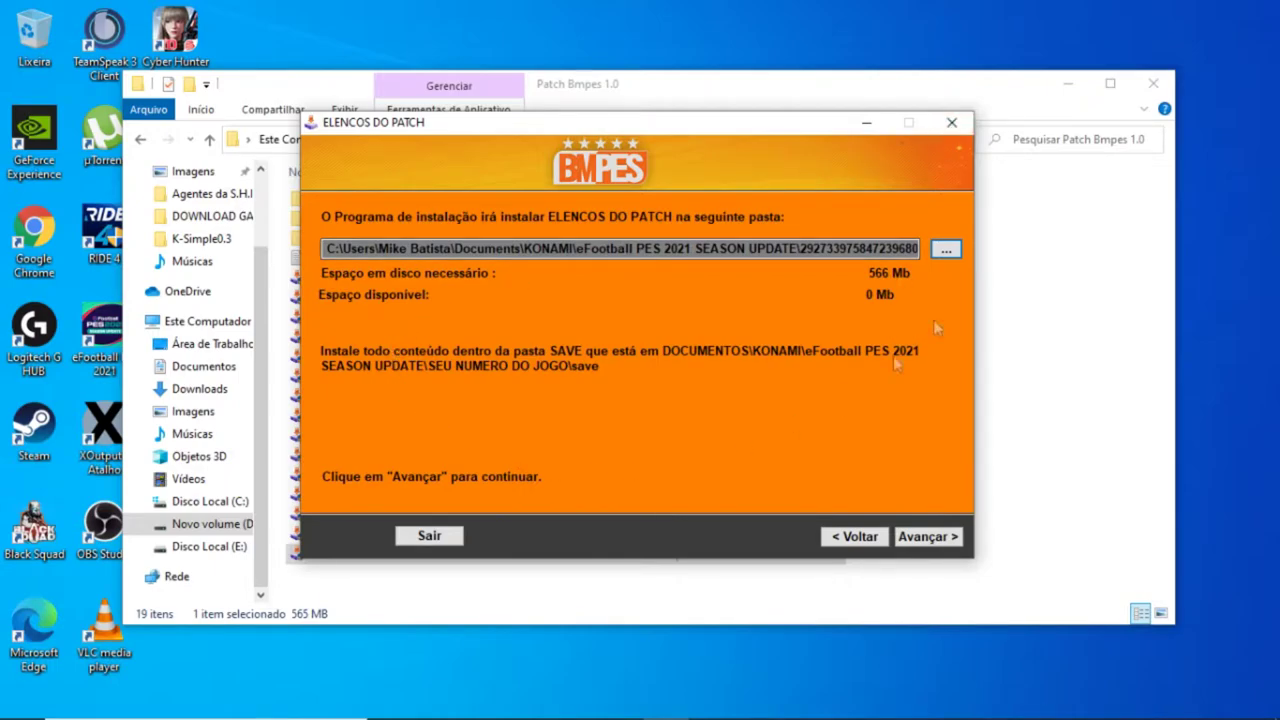
# - Exit the Parte 15 ELENCOS DO PATCH installer without installing
pyautogui.click(958, 128)
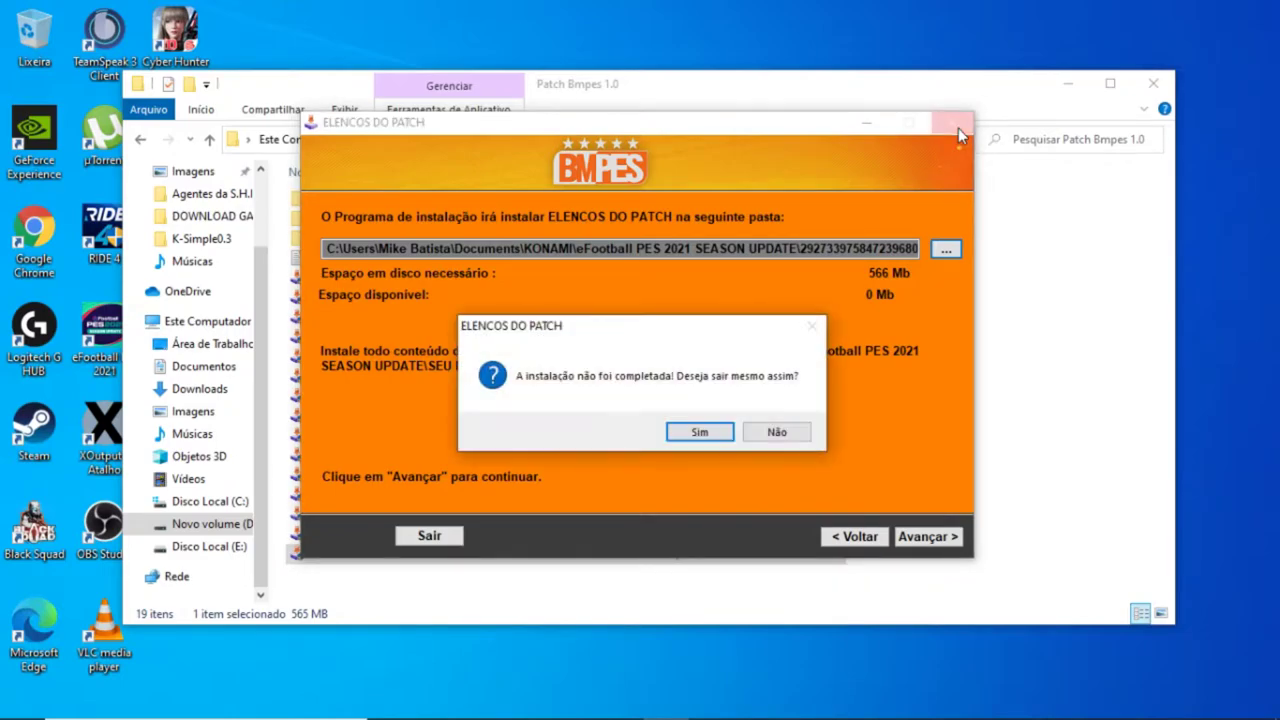
pyautogui.click(697, 431)
pyautogui.click(776, 432)
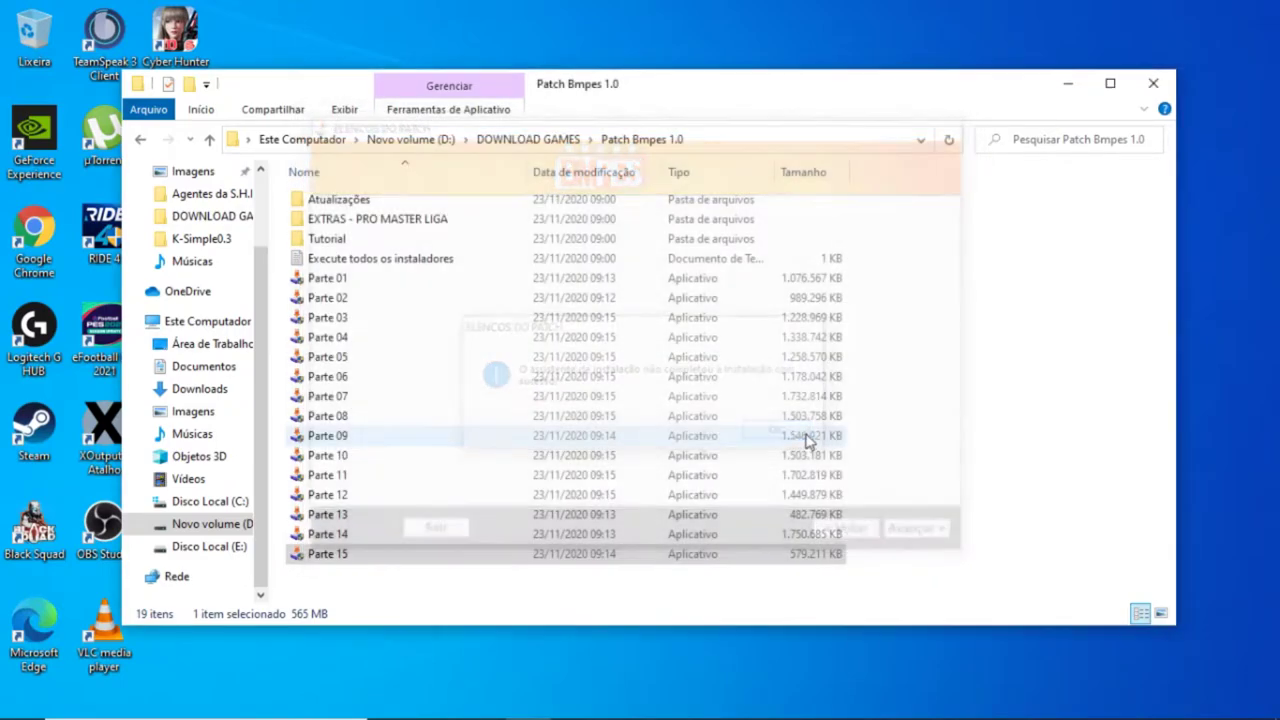
# - Go up to DOWNLOAD GAMES and open the Atualização v1.02 folder nested inside the folder of the same name
pyautogui.press('BackSpace')
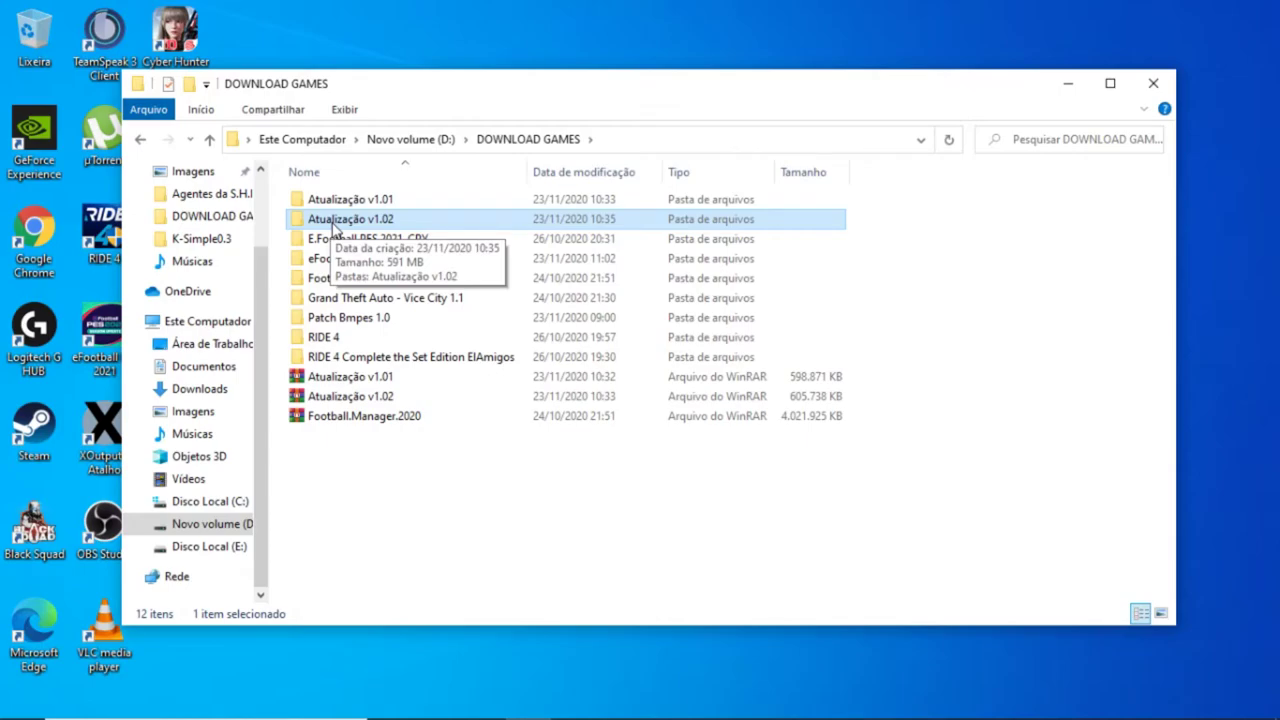
pyautogui.press('r')
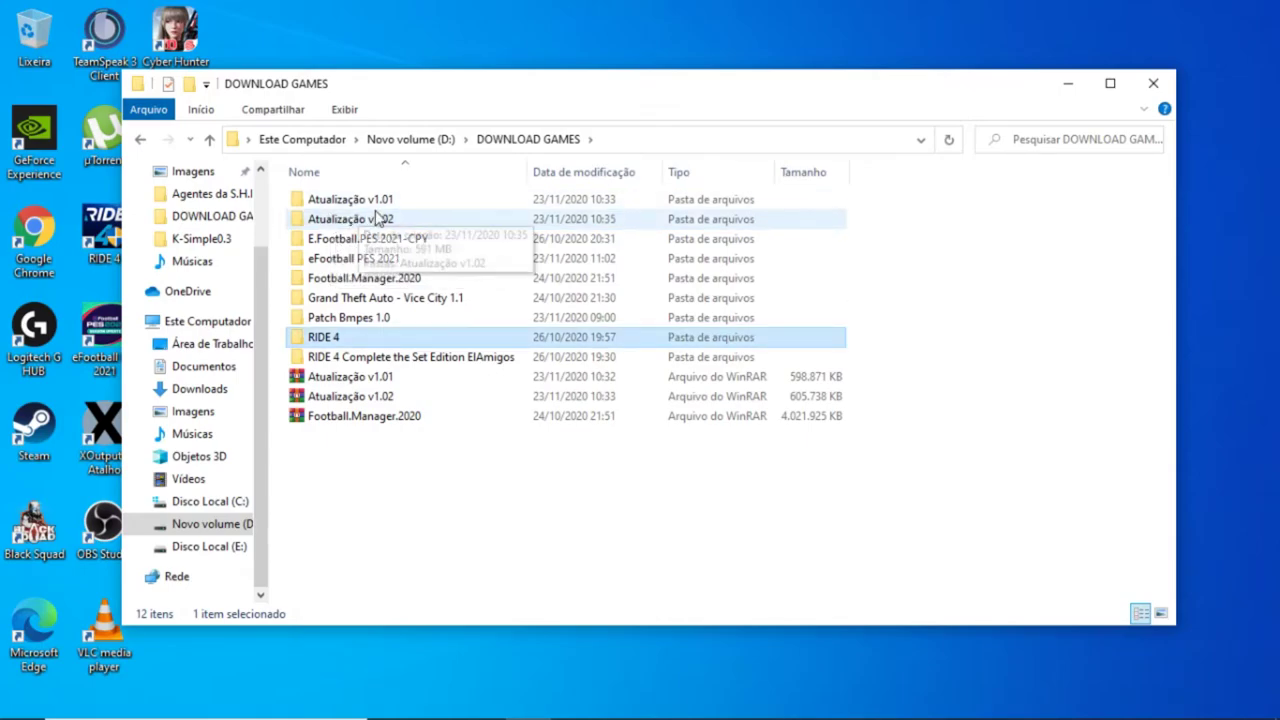
pyautogui.doubleClick(360, 224)
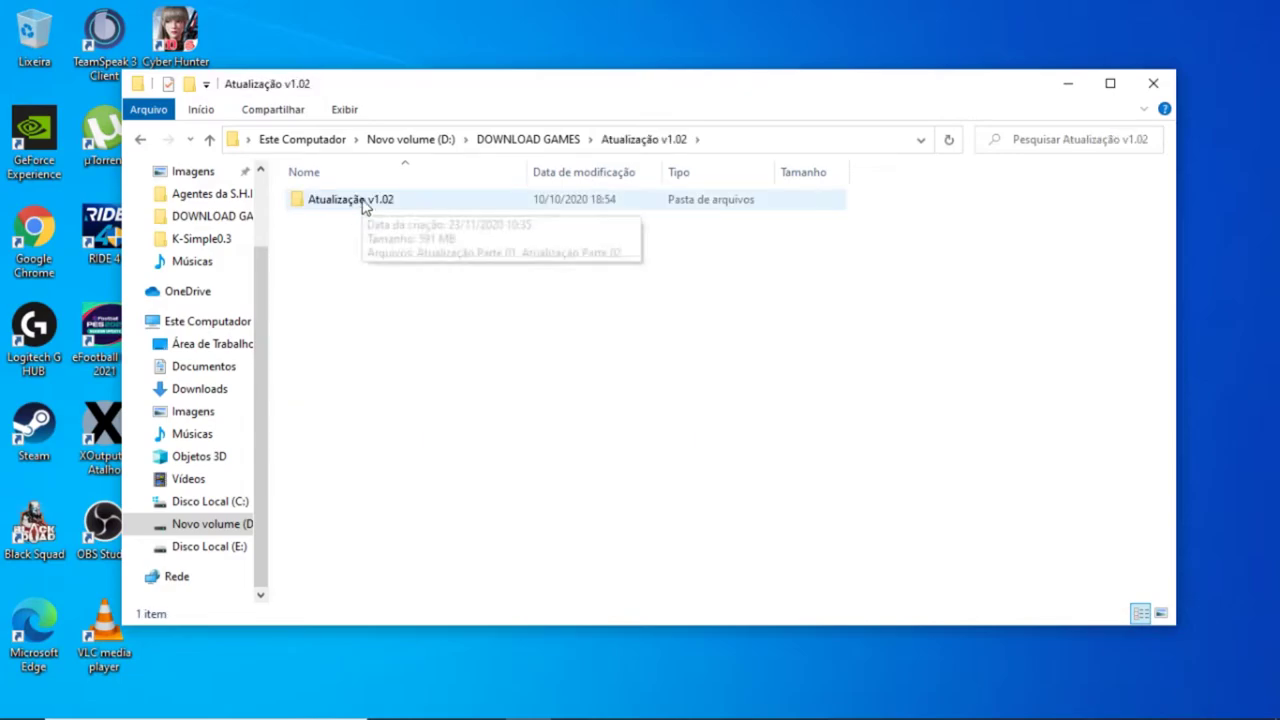
pyautogui.doubleClick(364, 203)
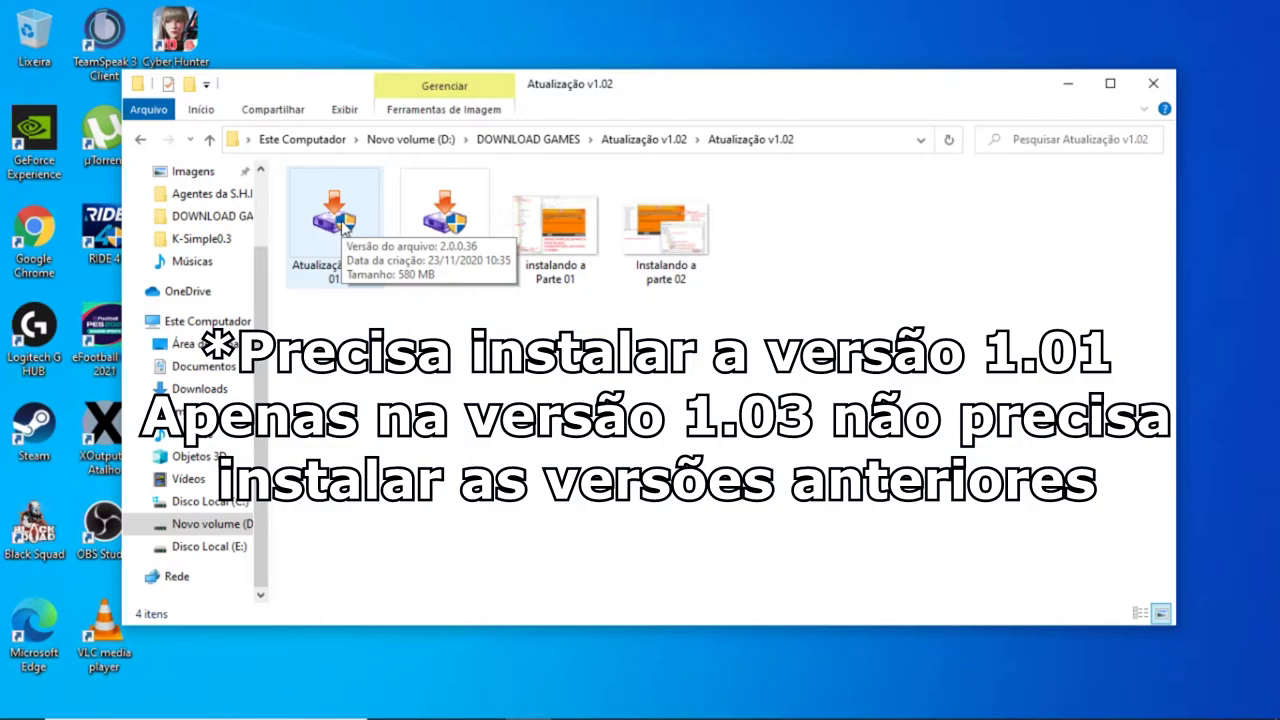
# - Launch Atualização Parte 01, allow it to make changes, continue to the destination folder page, and exit without installing
pyautogui.click(343, 228)
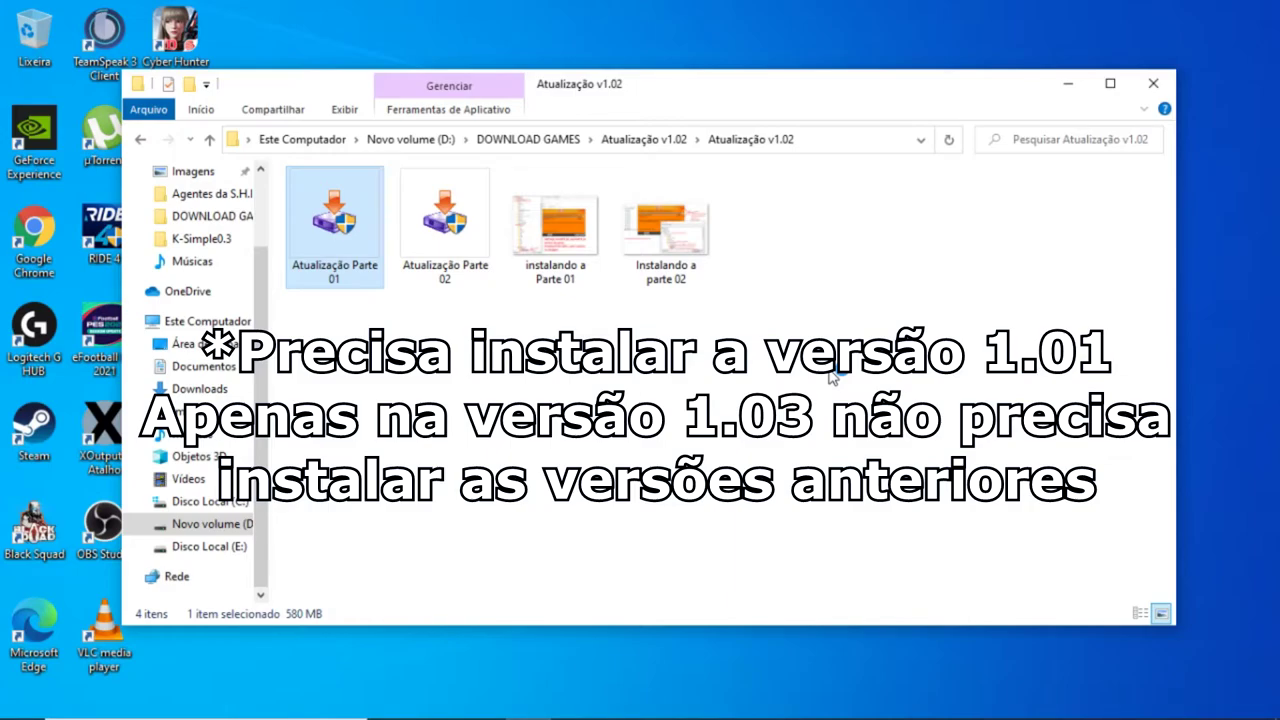
pyautogui.press('Return')
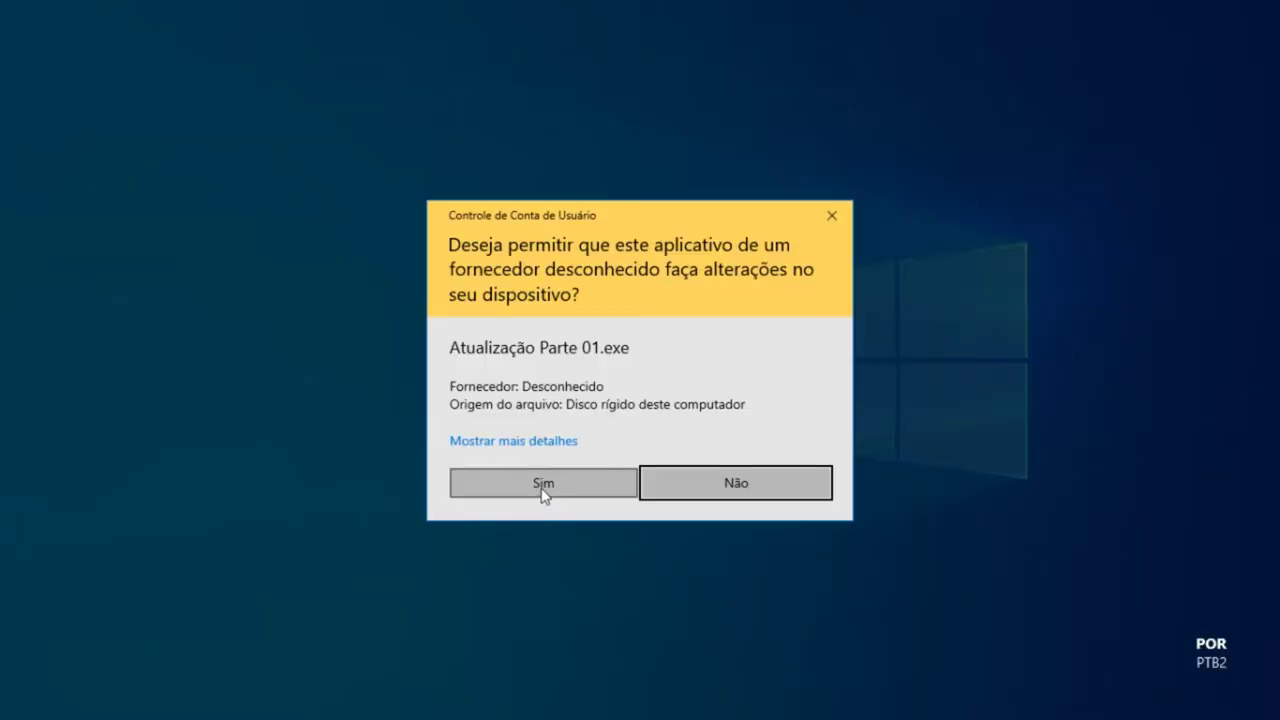
pyautogui.click(543, 491)
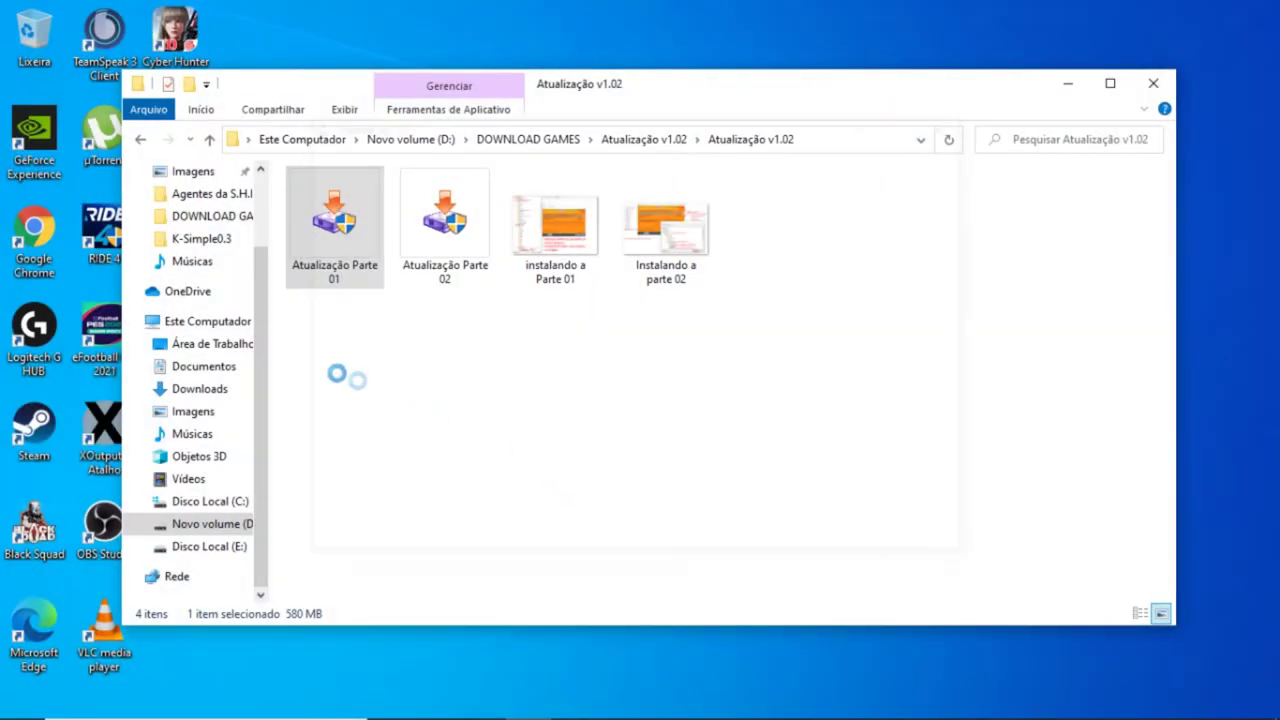
pyautogui.click(955, 536)
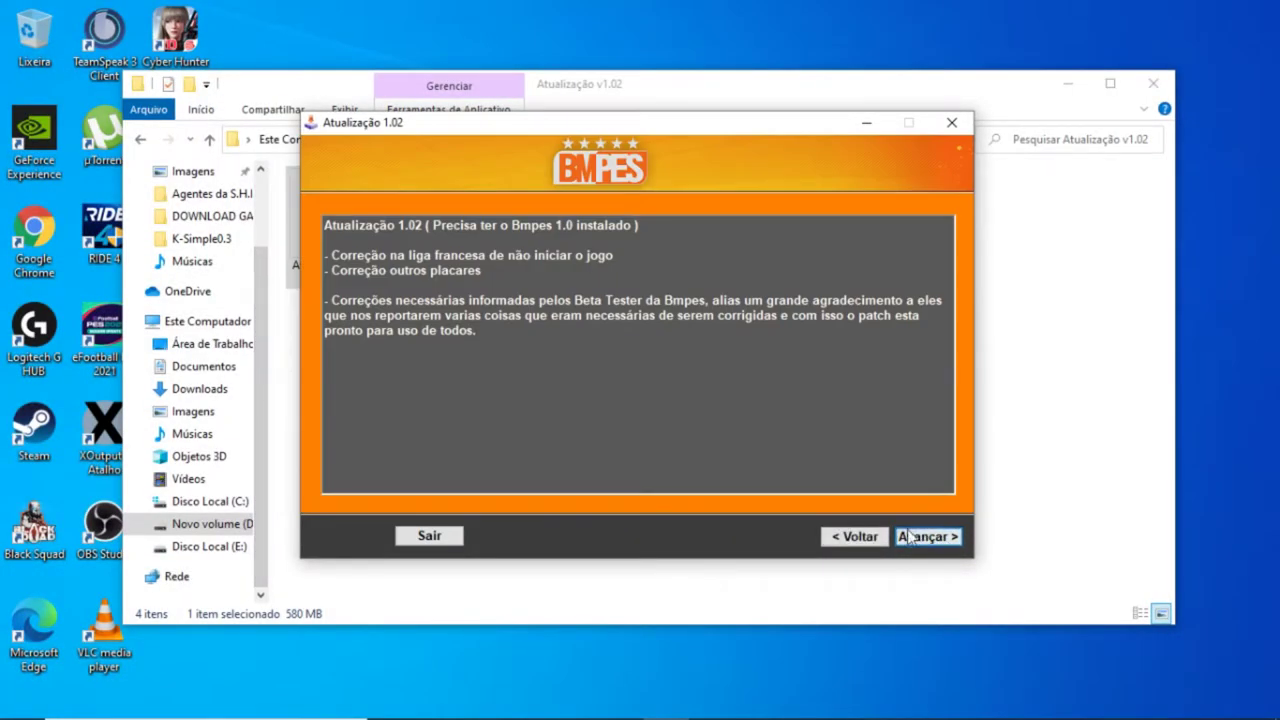
pyautogui.click(940, 540)
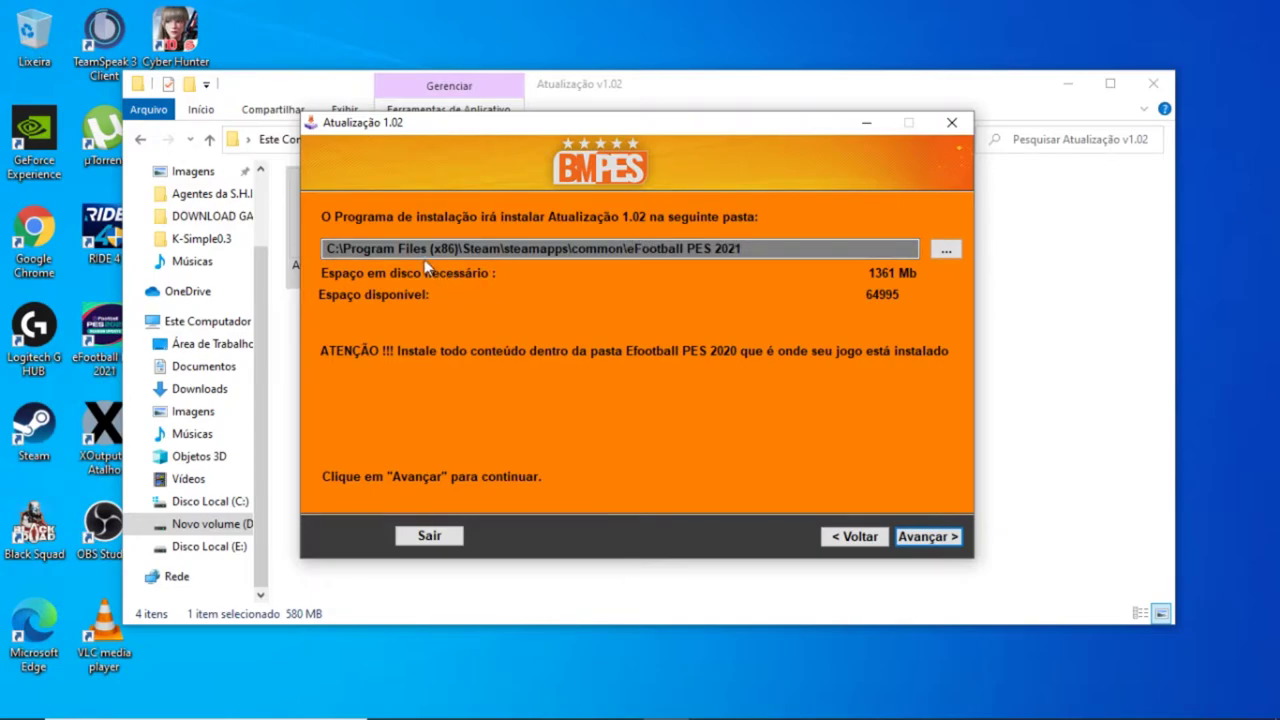
pyautogui.hotkey('alt', 'F4')
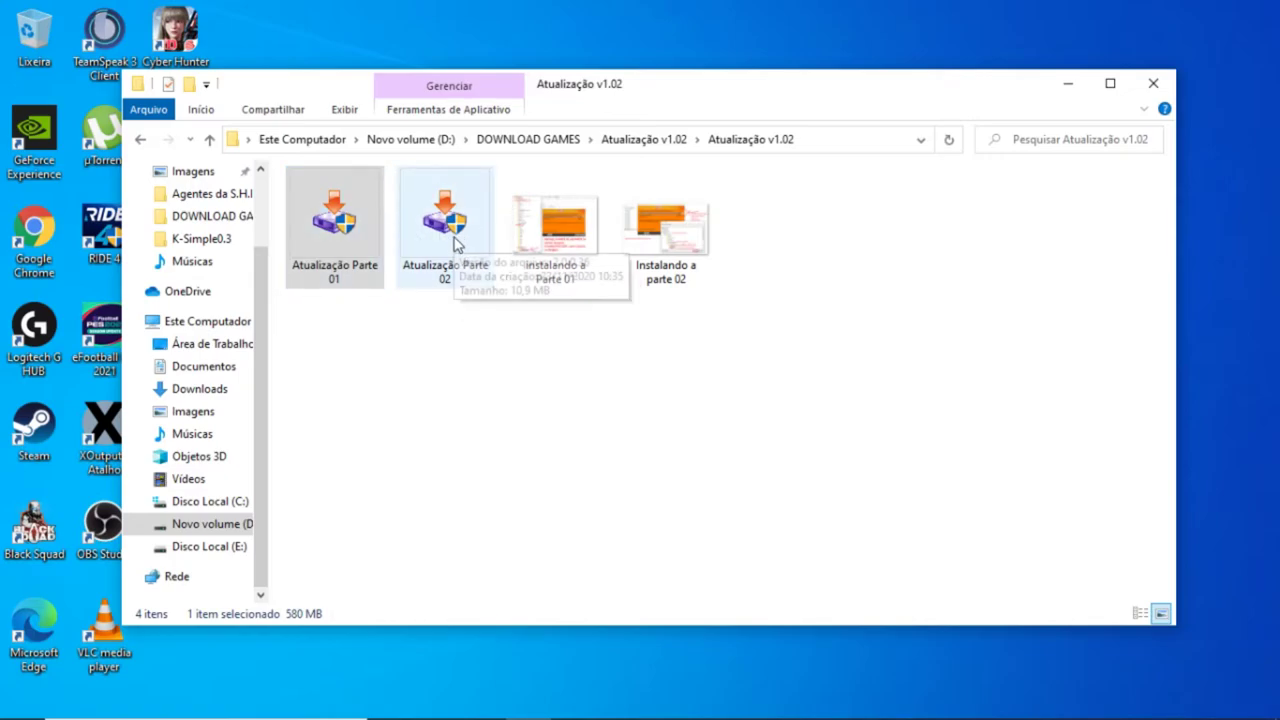
# - Launch Atualização Parte 02 with permission, accept its terms with "Sim, entendi tudo e concordo, vou instalar", and continue to the destination page
pyautogui.doubleClick(455, 243)
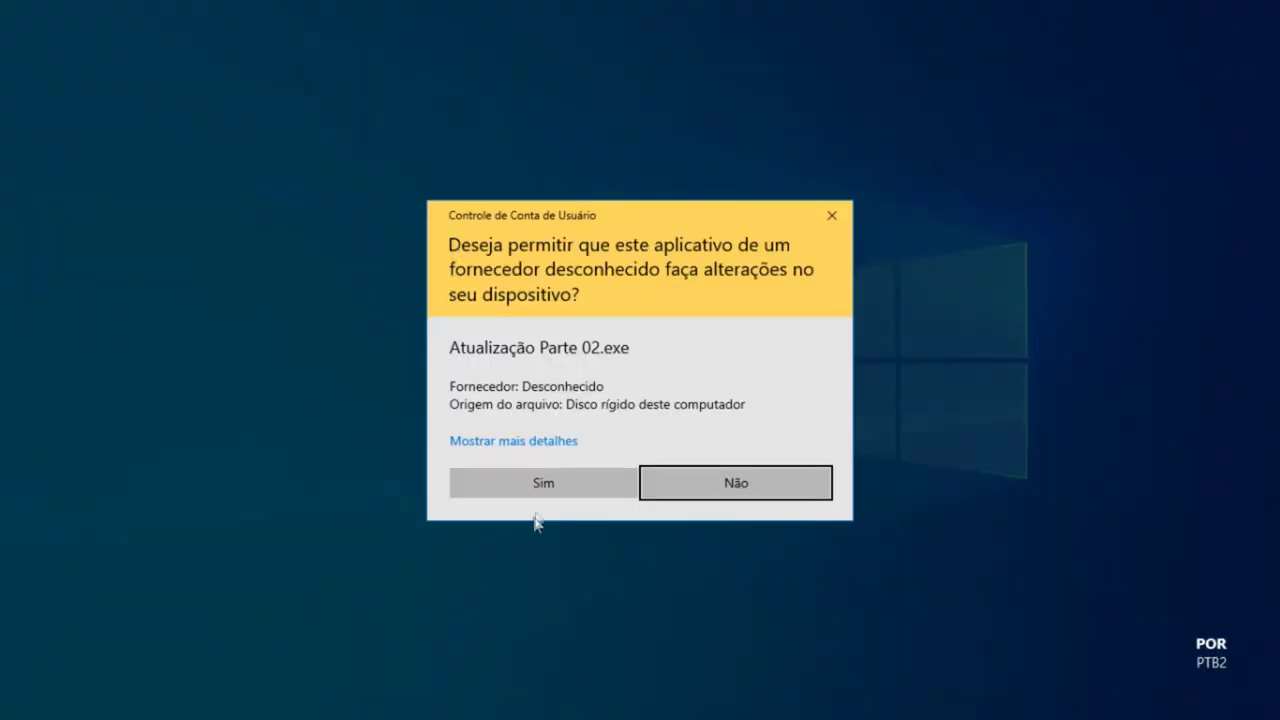
pyautogui.click(541, 484)
pyautogui.click(928, 536)
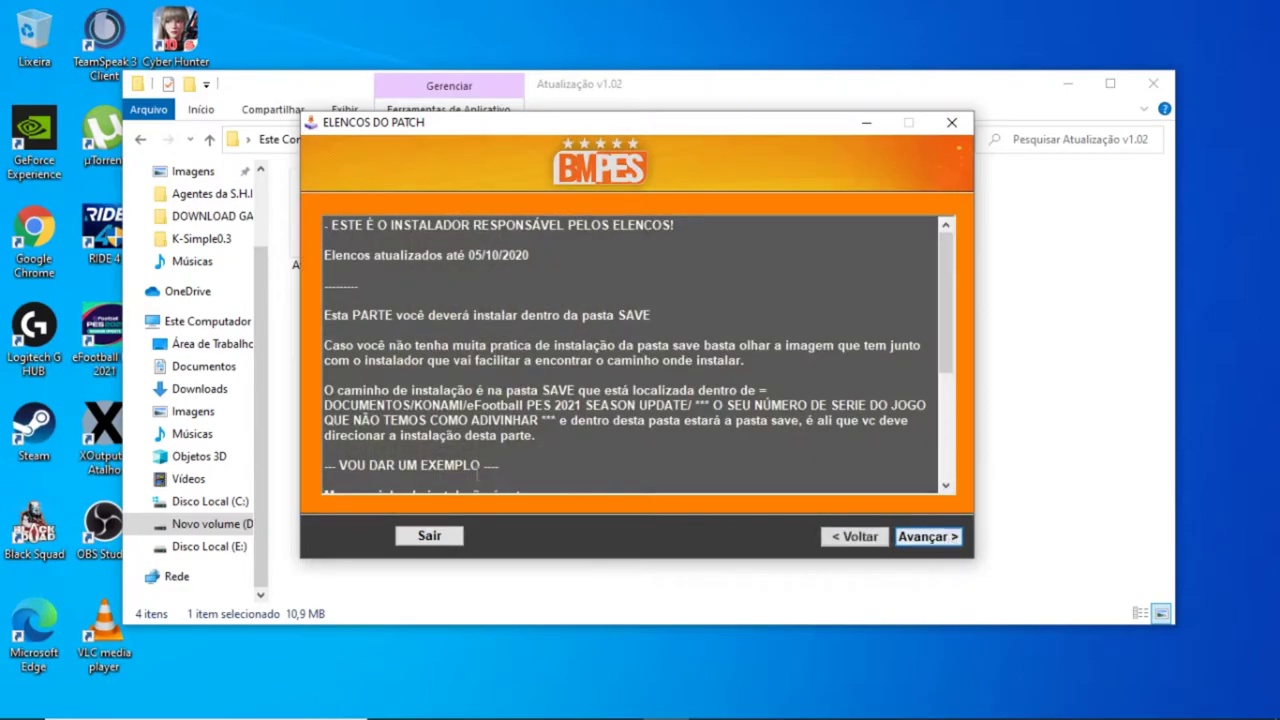
pyautogui.click(928, 536)
pyautogui.click(326, 478)
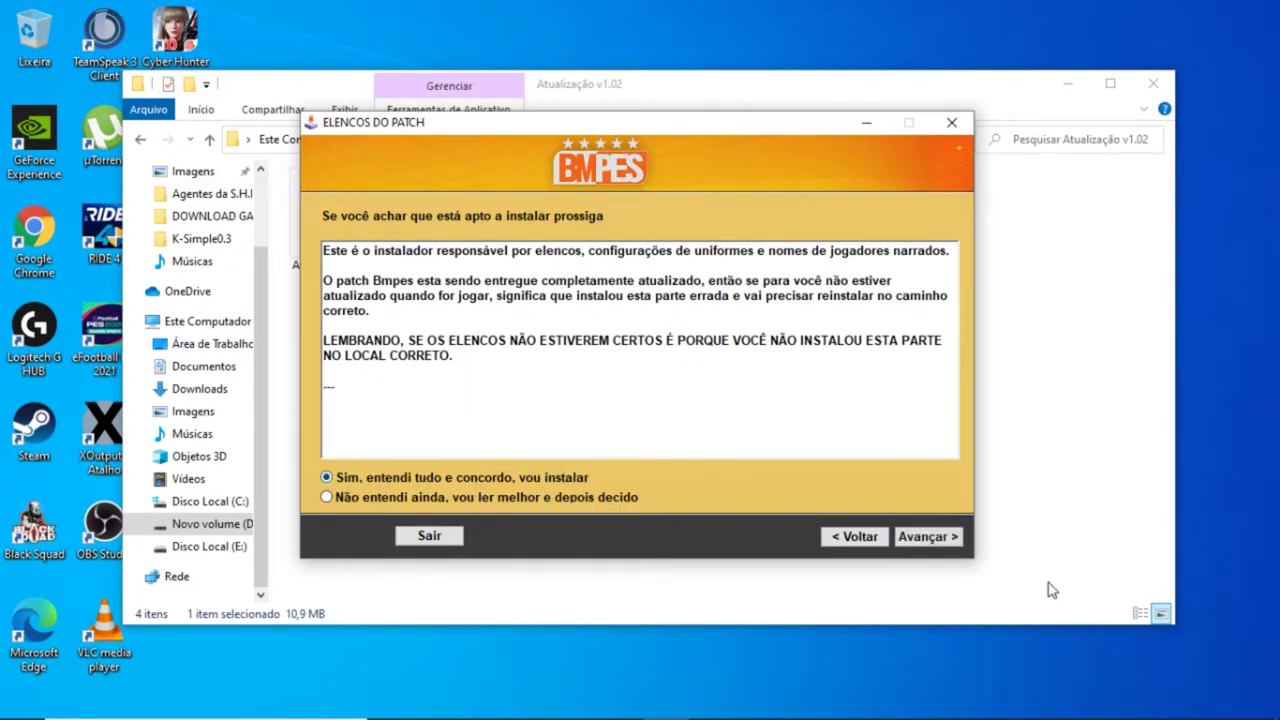
pyautogui.click(928, 537)
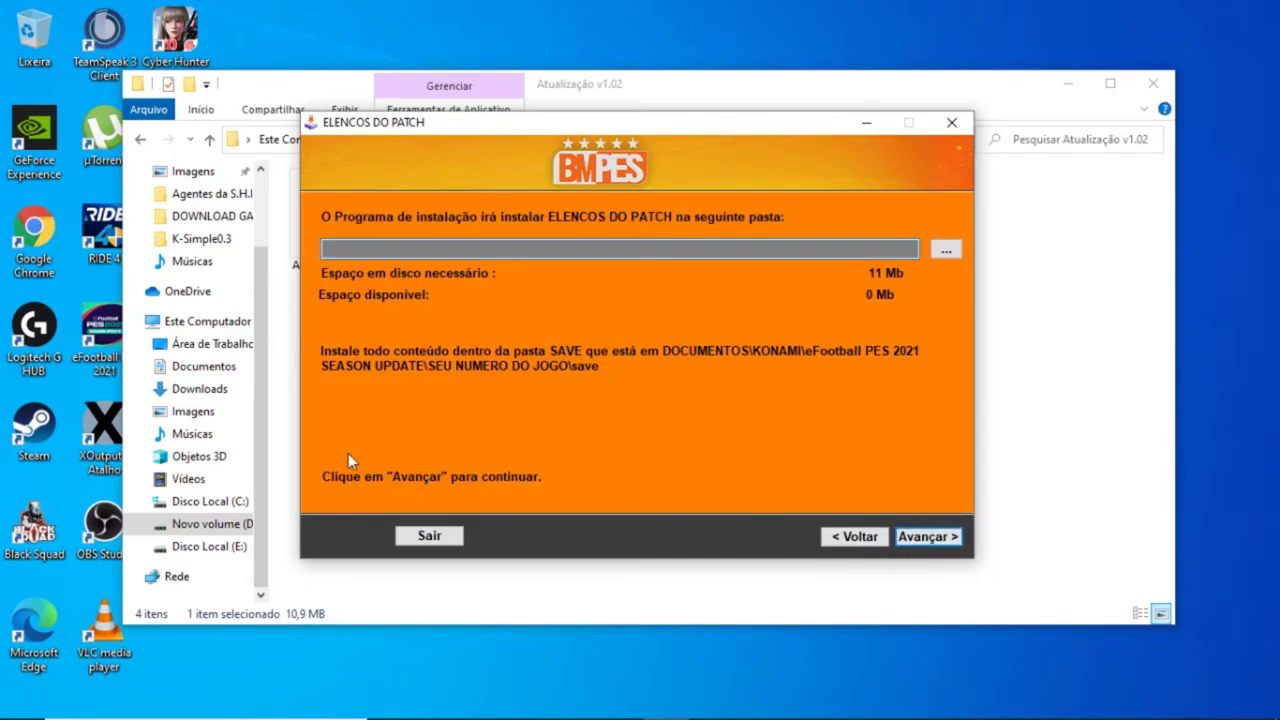
# - Browse for the update's destination through Documentos, KONAMI and eFootball PES 2021 SEASON UPDATE to the numbered game folder, then cancel the selection
pyautogui.click(945, 250)
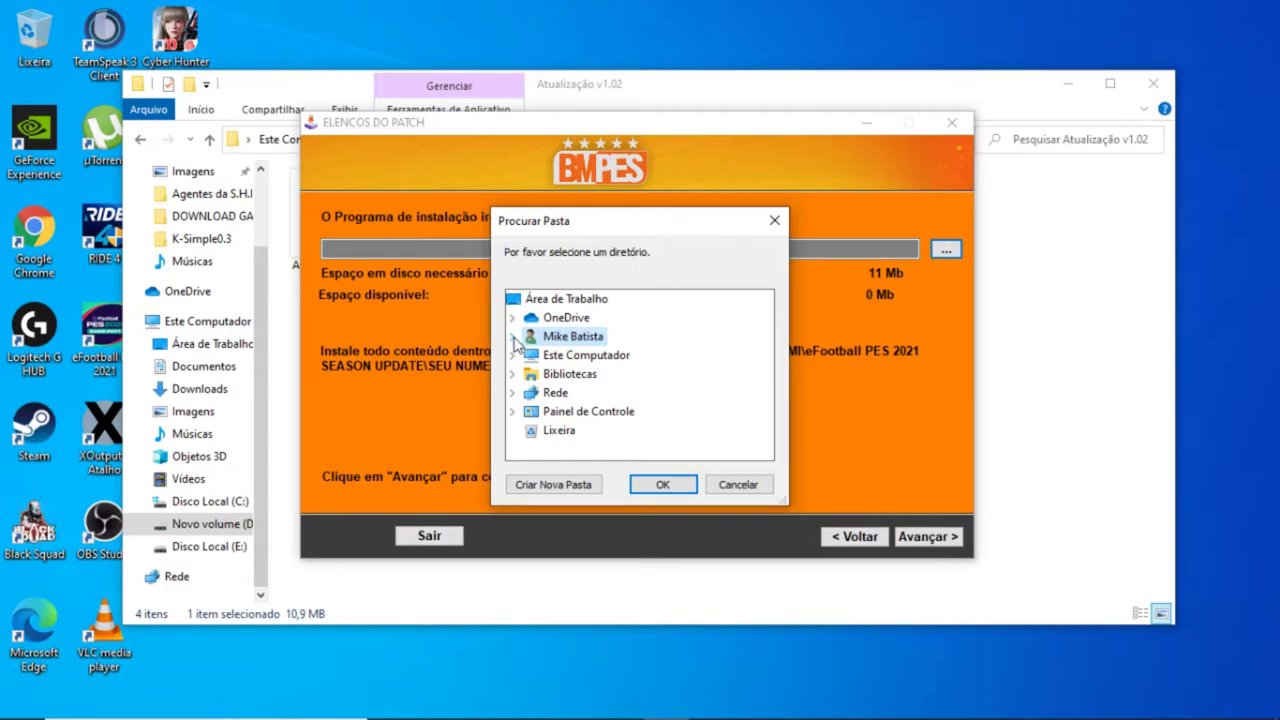
pyautogui.click(513, 337)
pyautogui.click(529, 374)
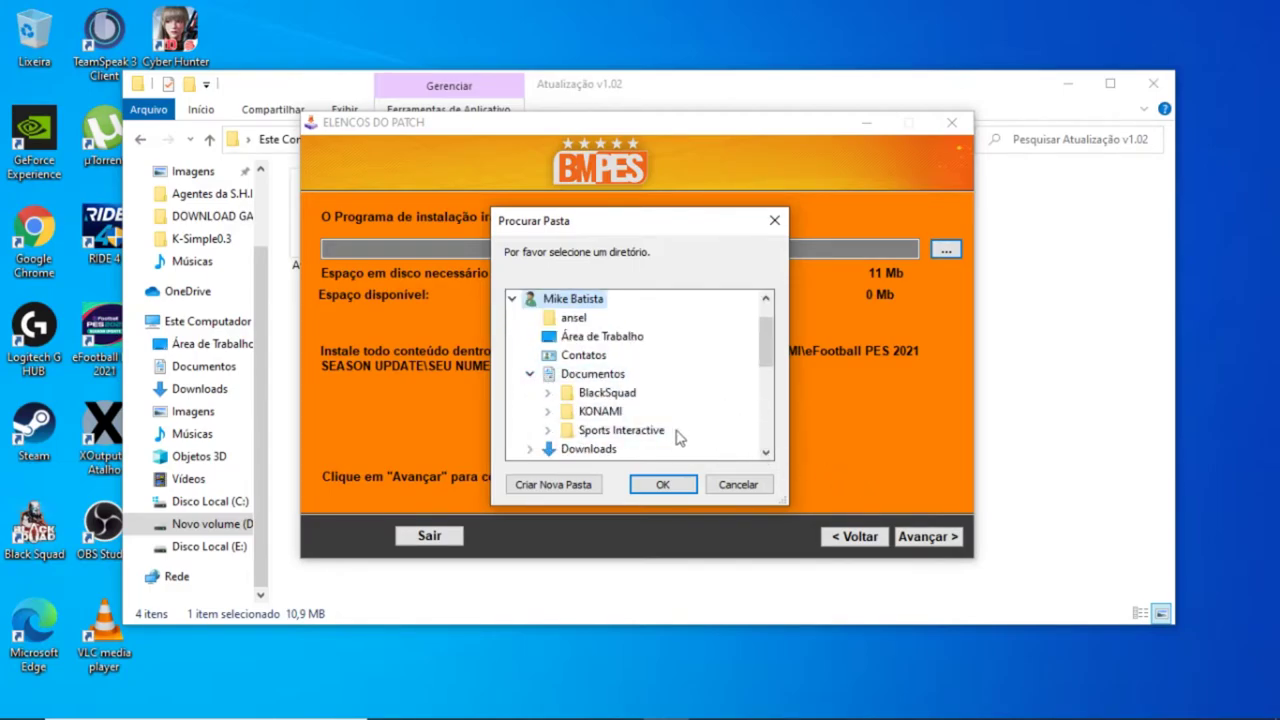
pyautogui.click(547, 411)
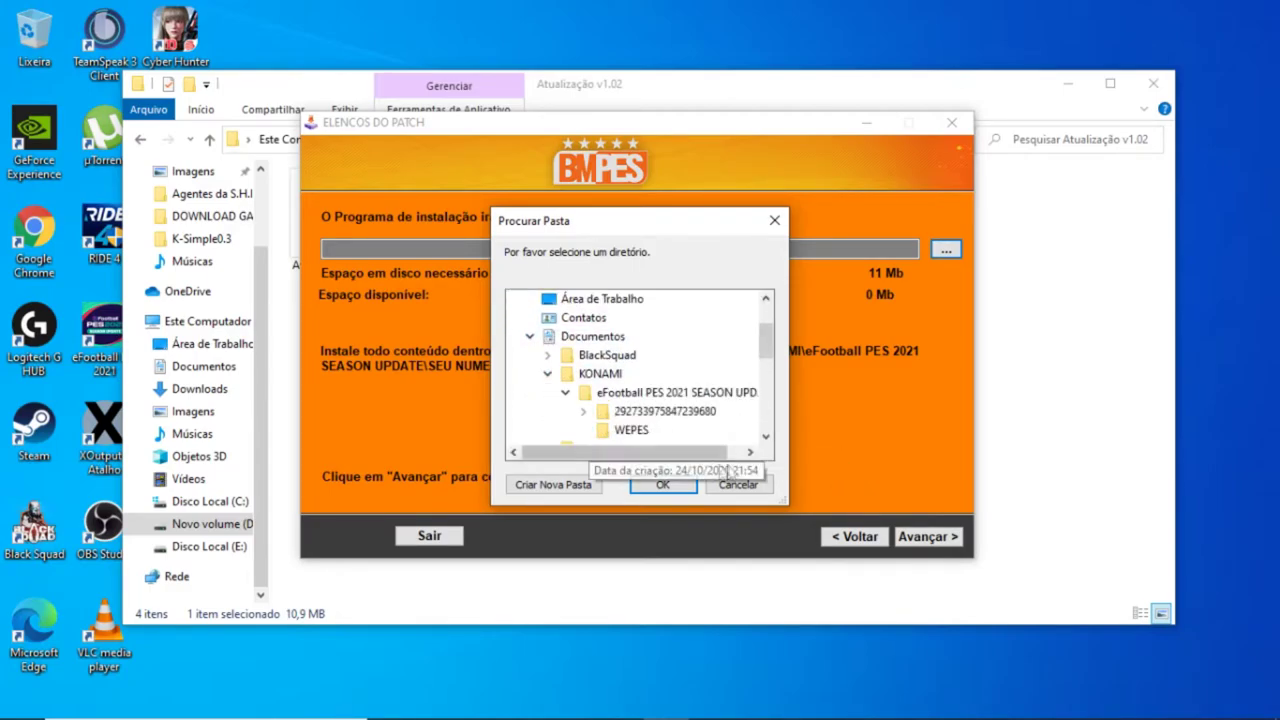
pyautogui.click(626, 416)
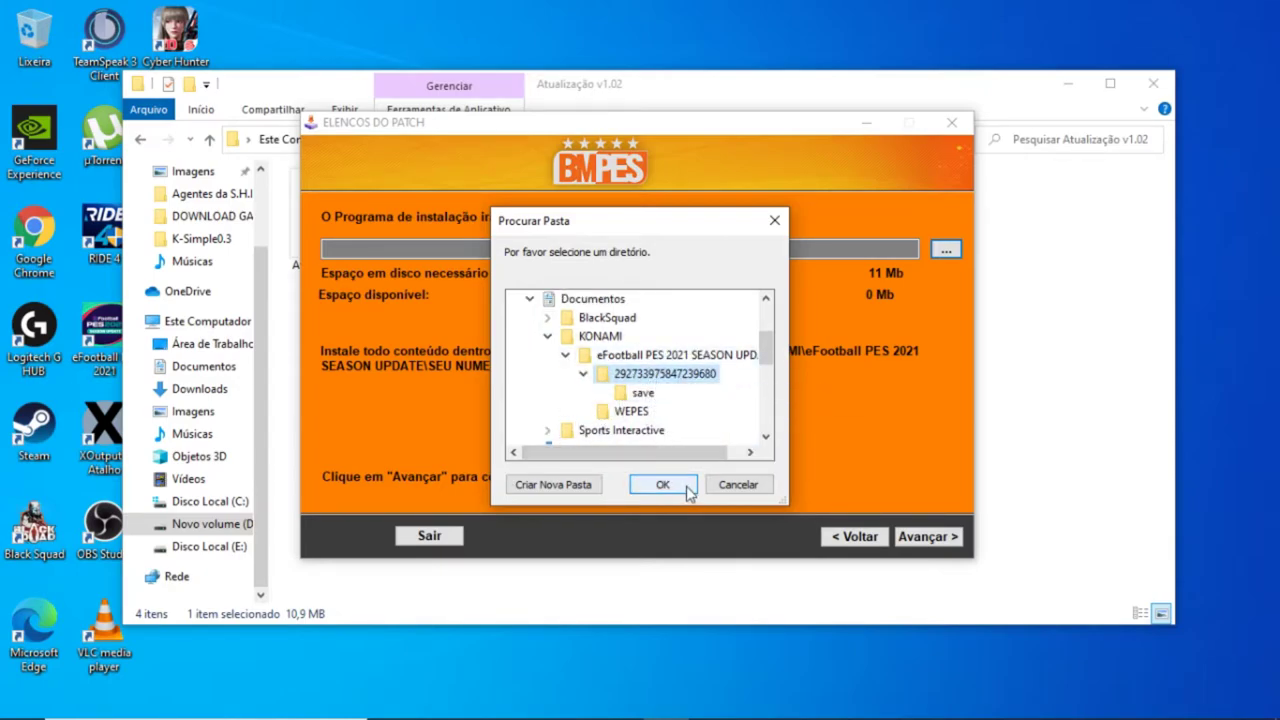
pyautogui.click(739, 485)
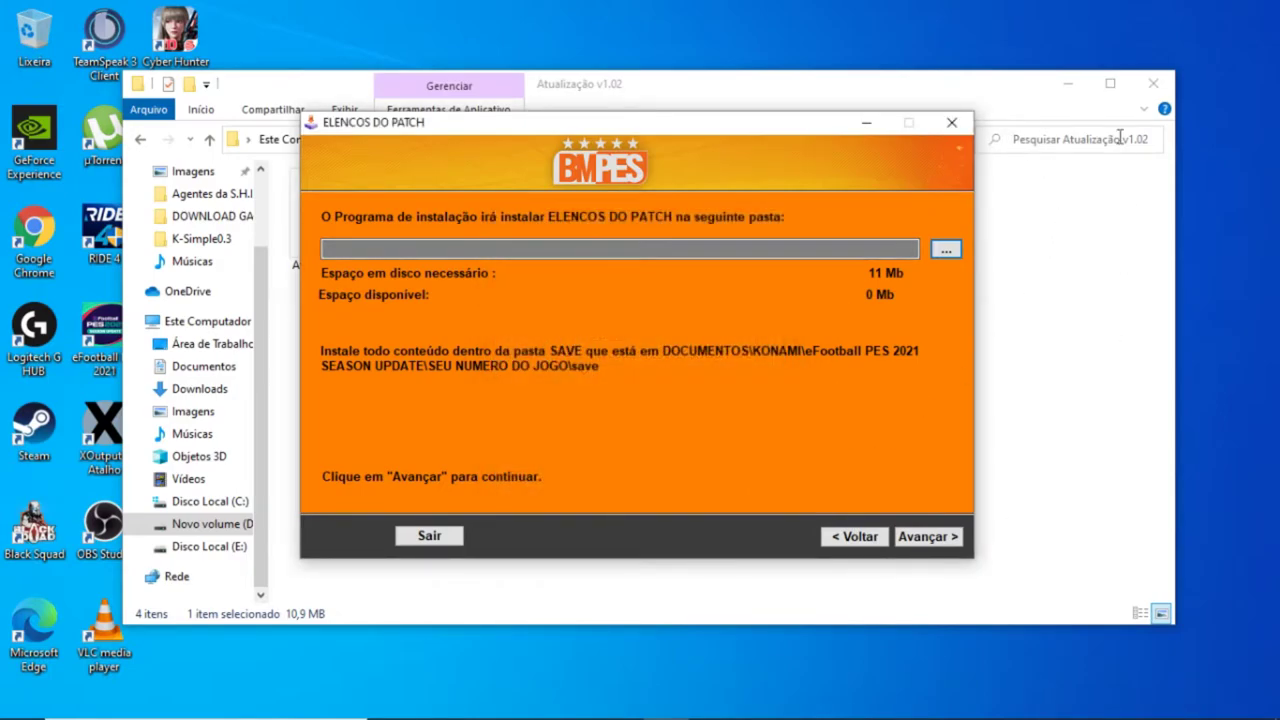
# - Exit the Atualização Parte 02 installer without installing
pyautogui.click(952, 122)
pyautogui.click(705, 432)
pyautogui.click(776, 432)
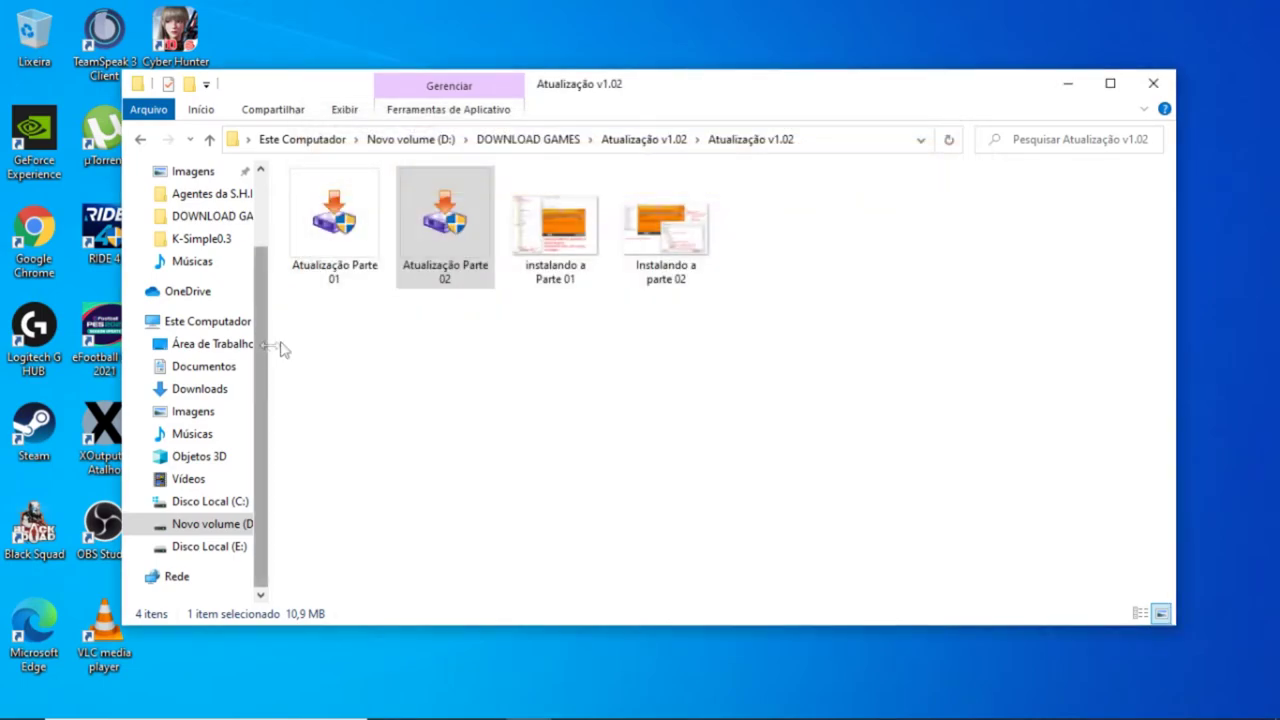
# - Close the Atualização v1.02 folder window and open the file location of the eFootball PES 2021 desktop shortcut
pyautogui.click(1168, 81)
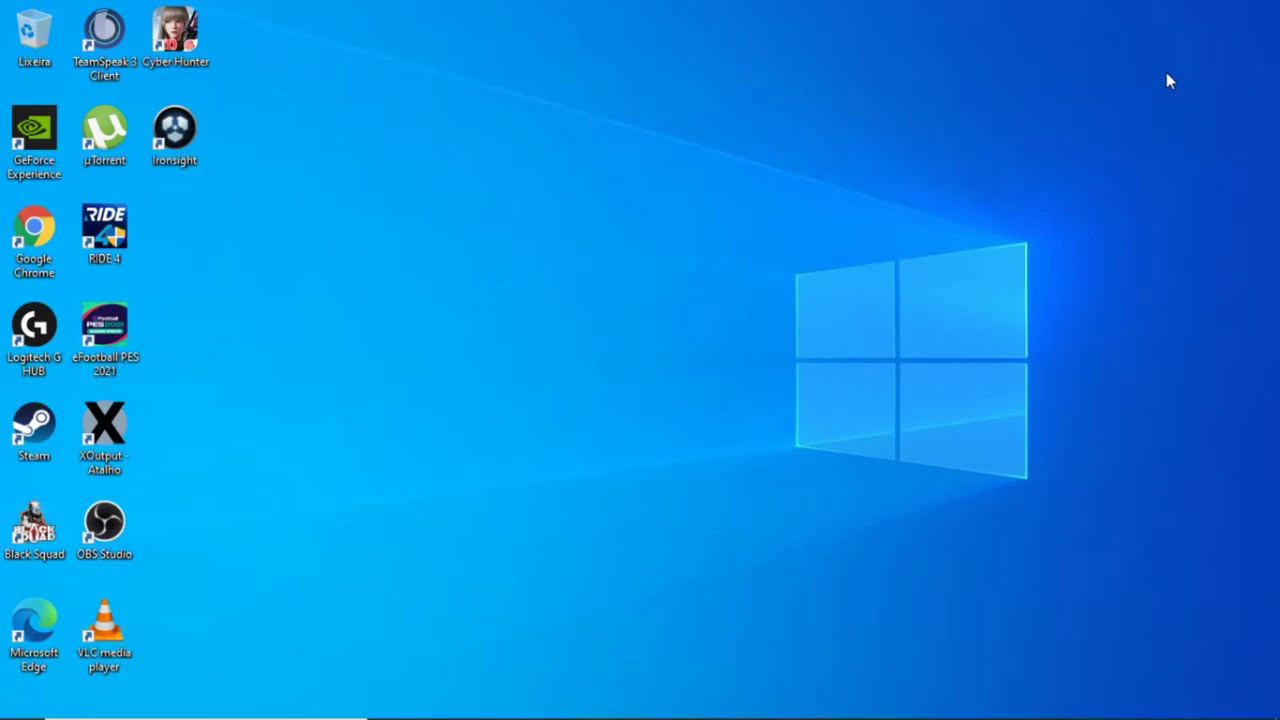
pyautogui.doubleClick(112, 333)
pyautogui.rightClick(108, 333)
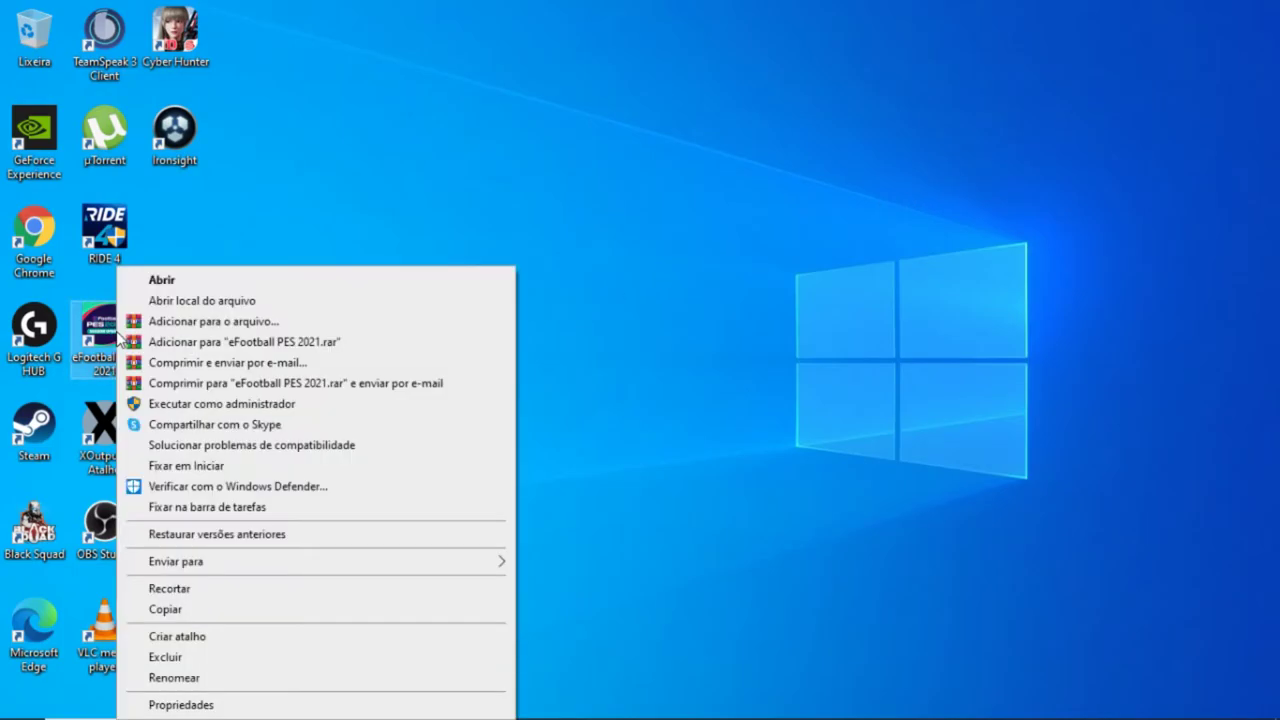
pyautogui.click(183, 291)
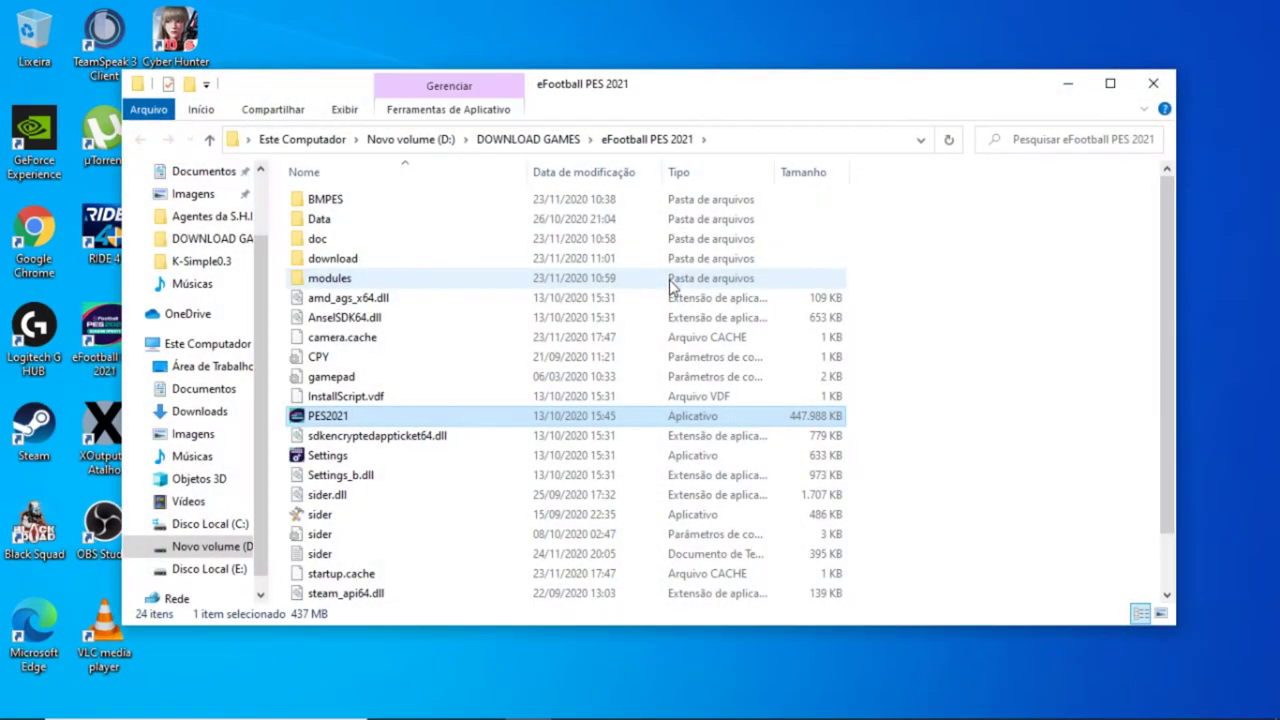
# - Create a desktop shortcut for the sider application in the eFootball PES 2021 folder
pyautogui.scroll(-1, 391, 300)
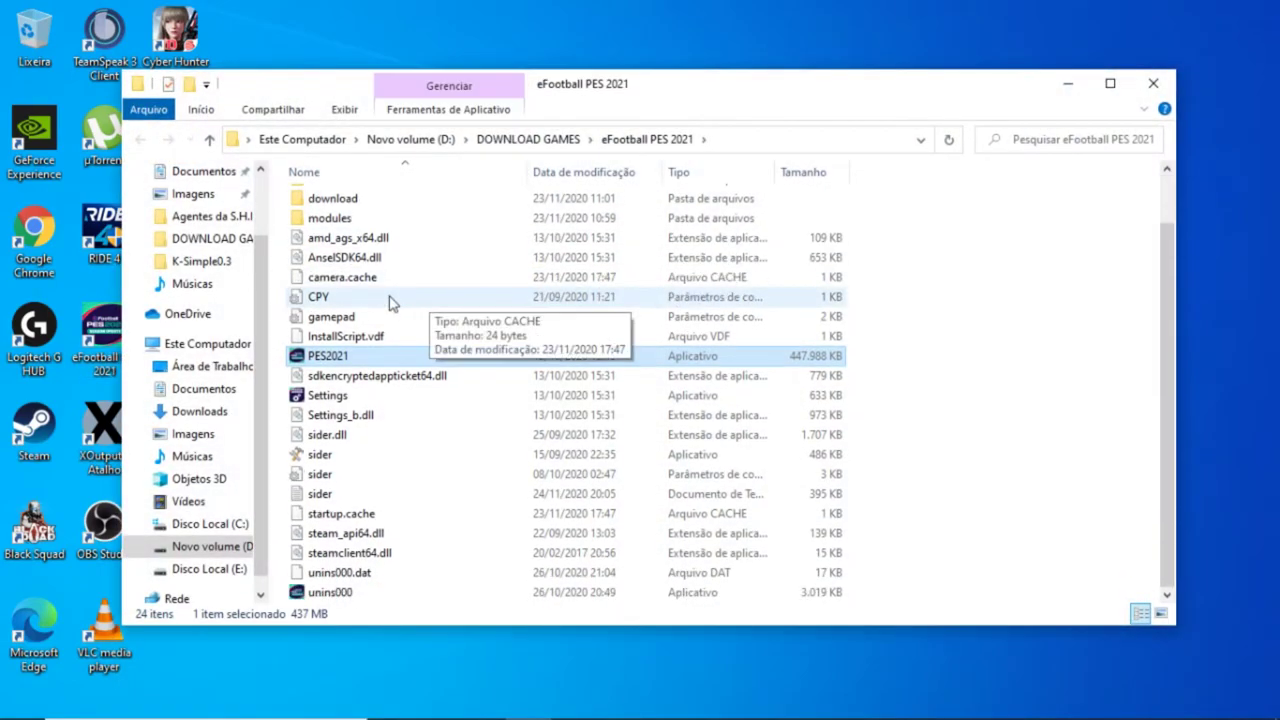
pyautogui.rightClick(314, 459)
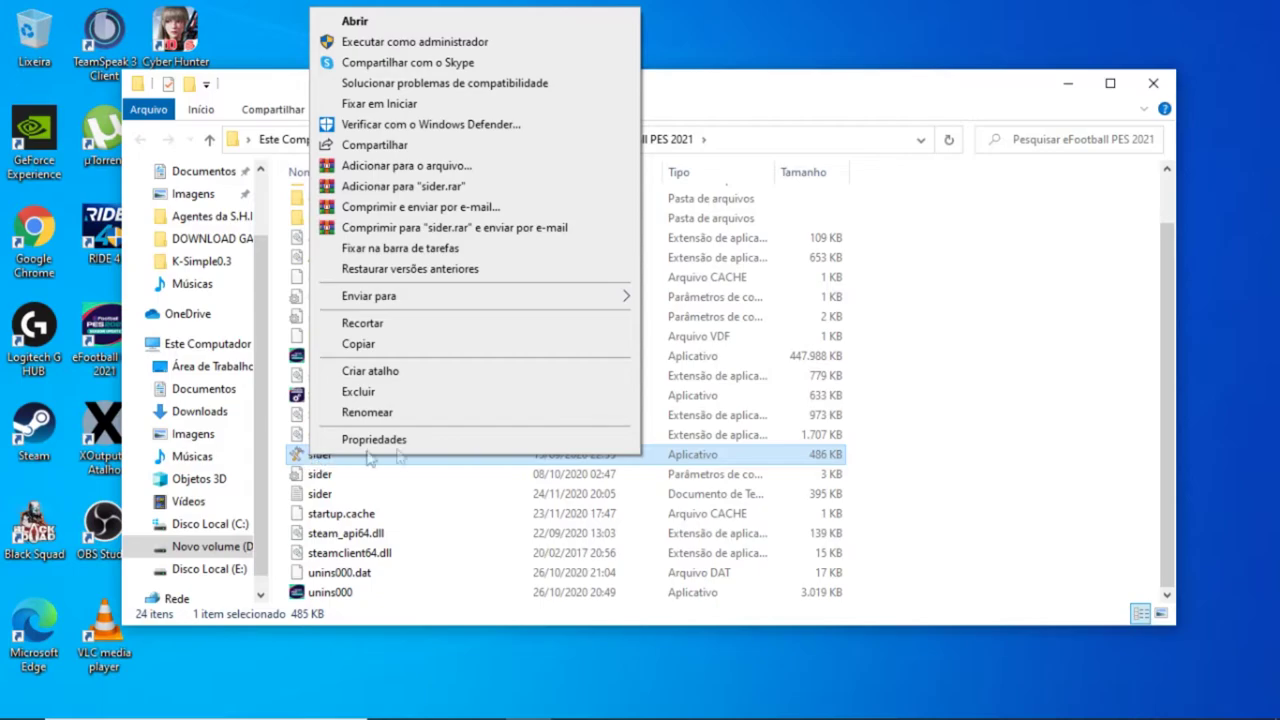
pyautogui.moveTo(527, 300)
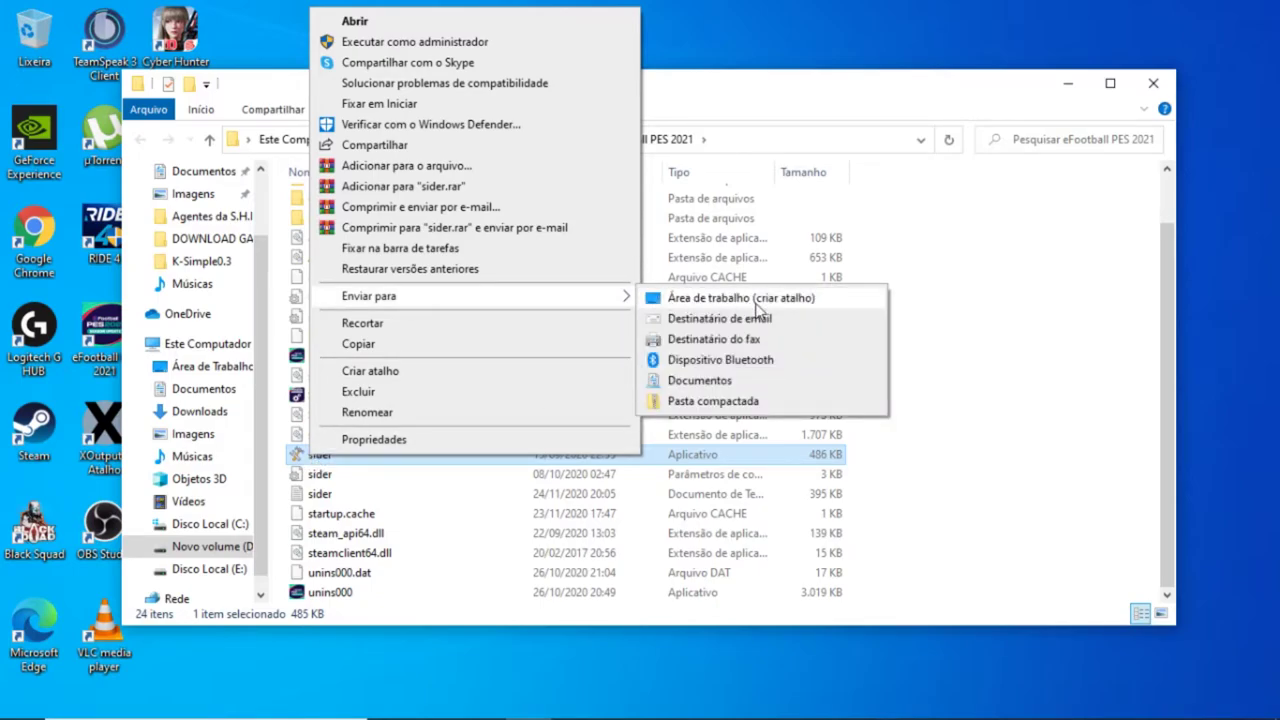
pyautogui.click(702, 300)
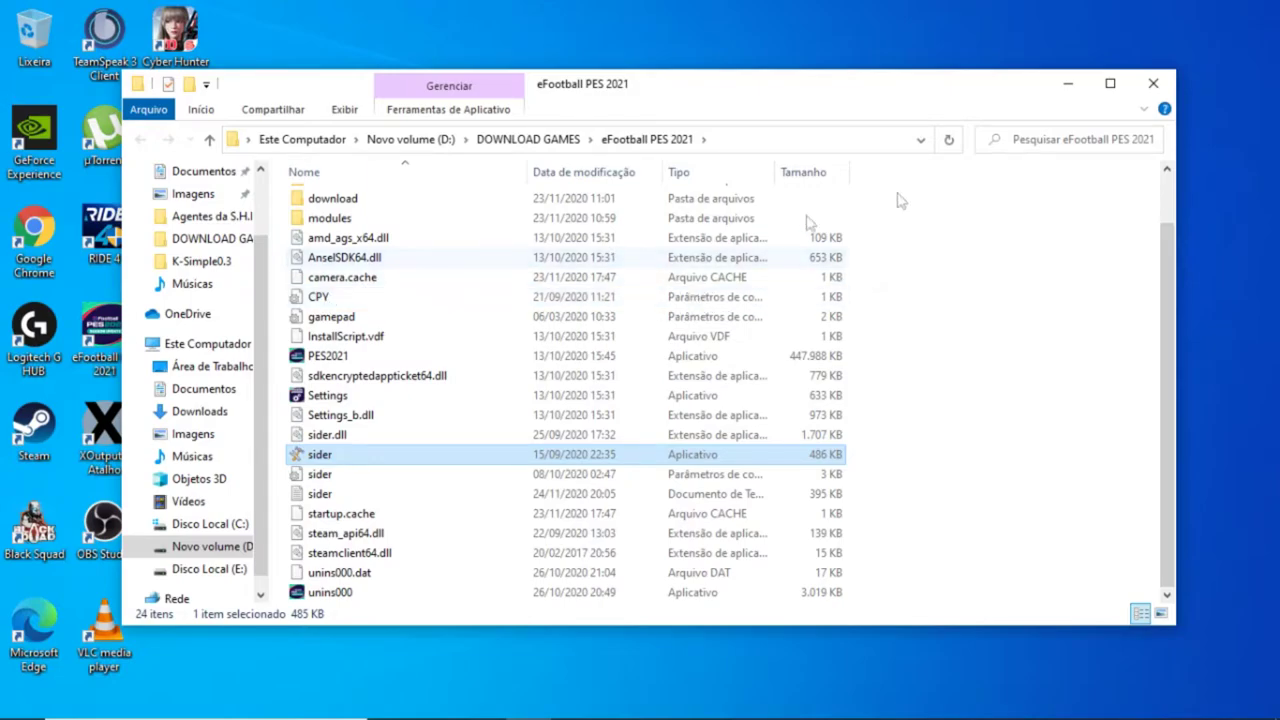
# - Minimize the eFootball PES 2021 folder window, launch sider from its desktop shortcut and switch to the running game
pyautogui.click(1064, 90)
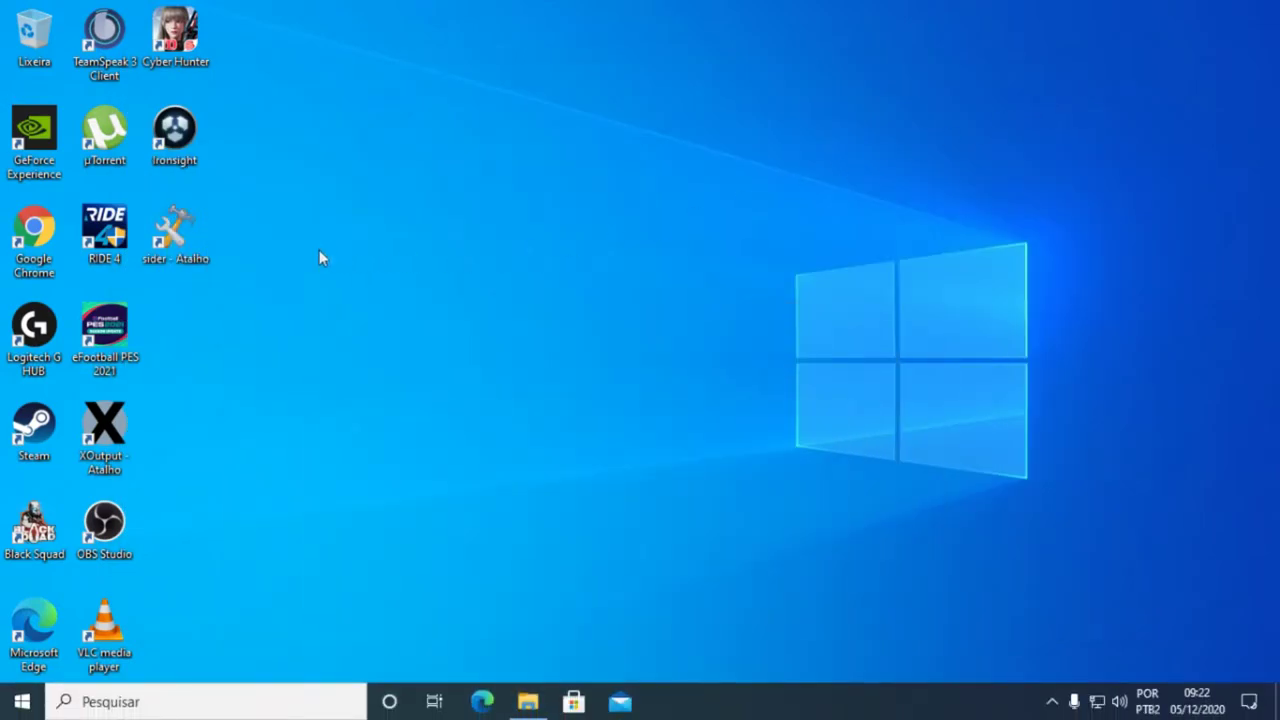
pyautogui.doubleClick(175, 228)
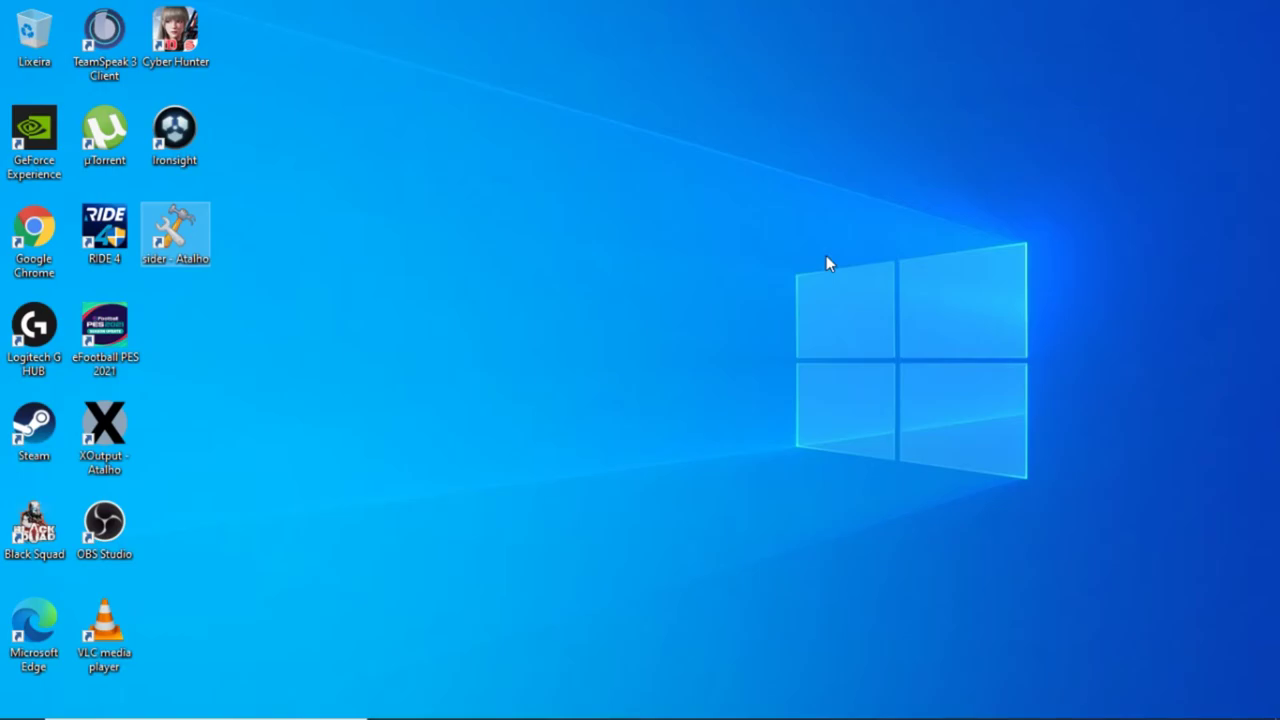
pyautogui.click(683, 702)
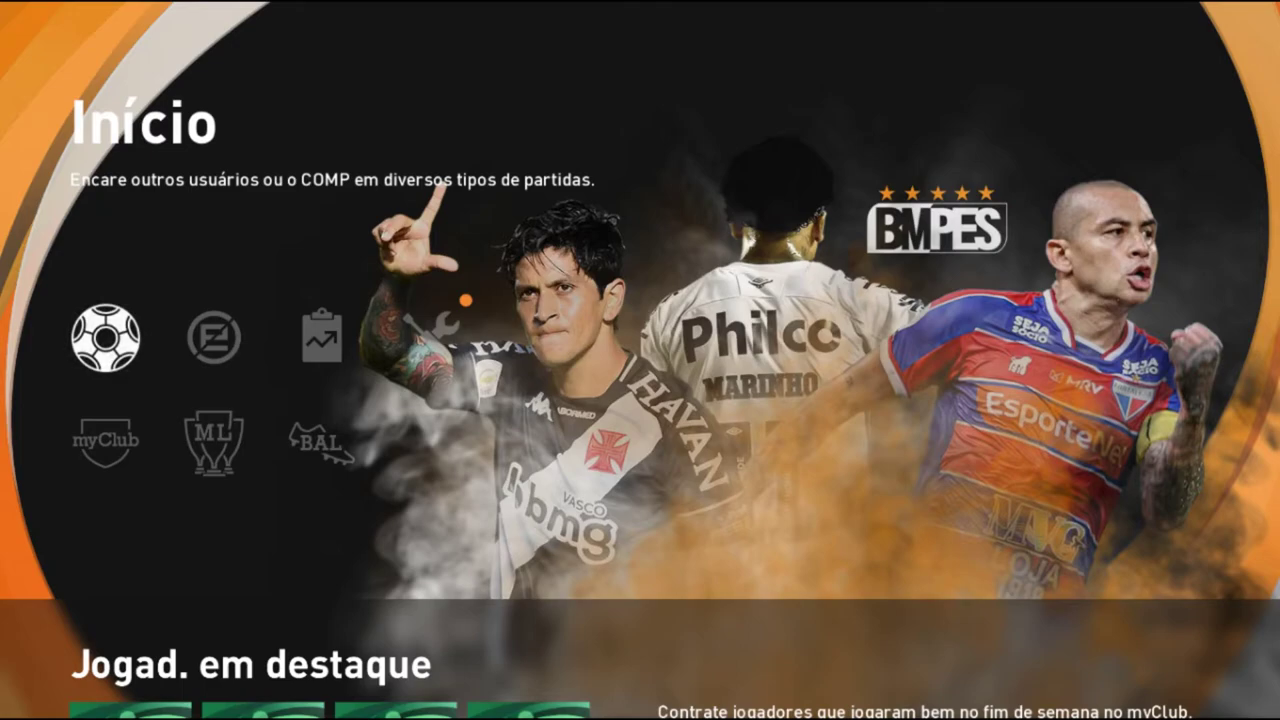
# - Enter the game's Edit mode from the Configurações section
pyautogui.press('Right')
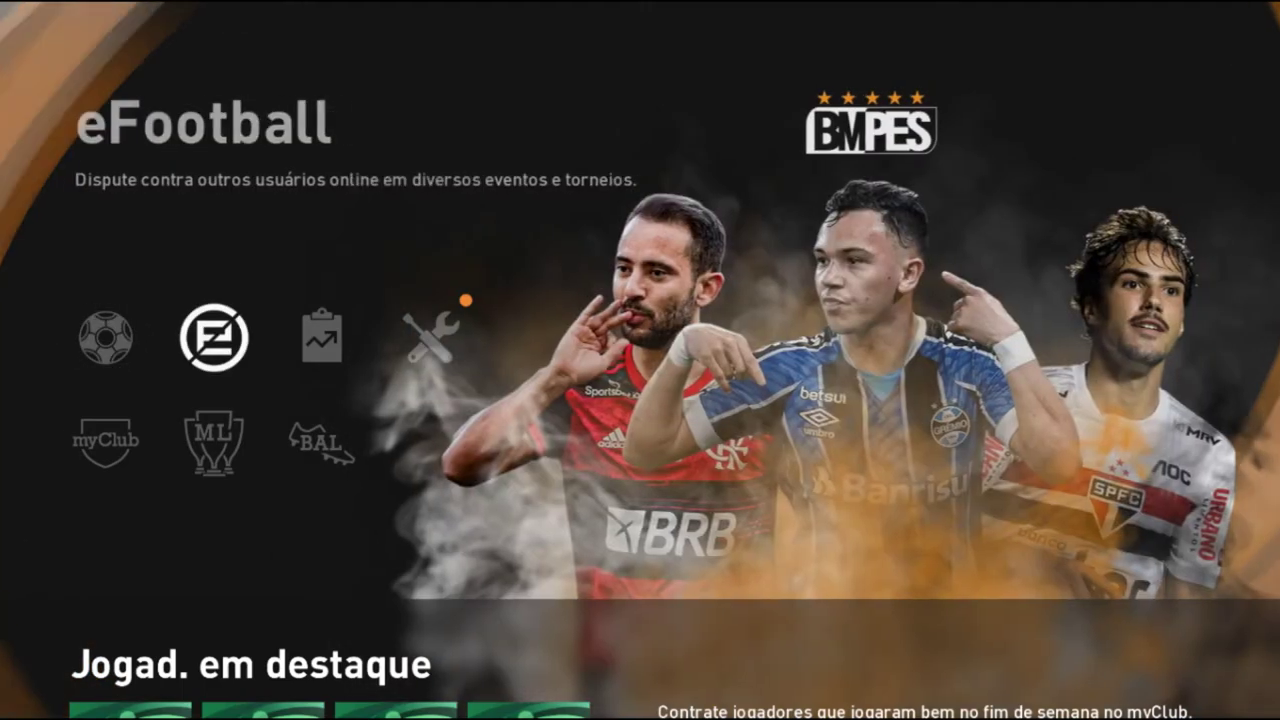
pyautogui.press('Right')
pyautogui.press('Right')
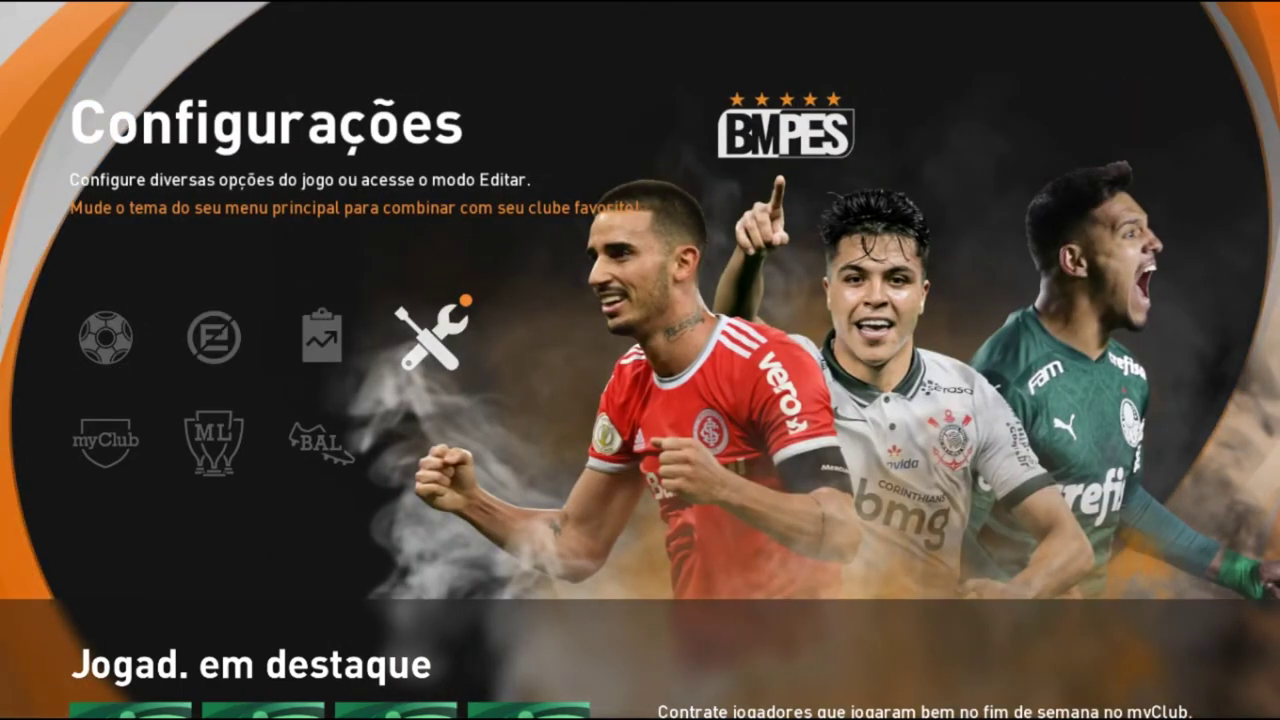
pyautogui.press('Return')
pyautogui.press('Return')
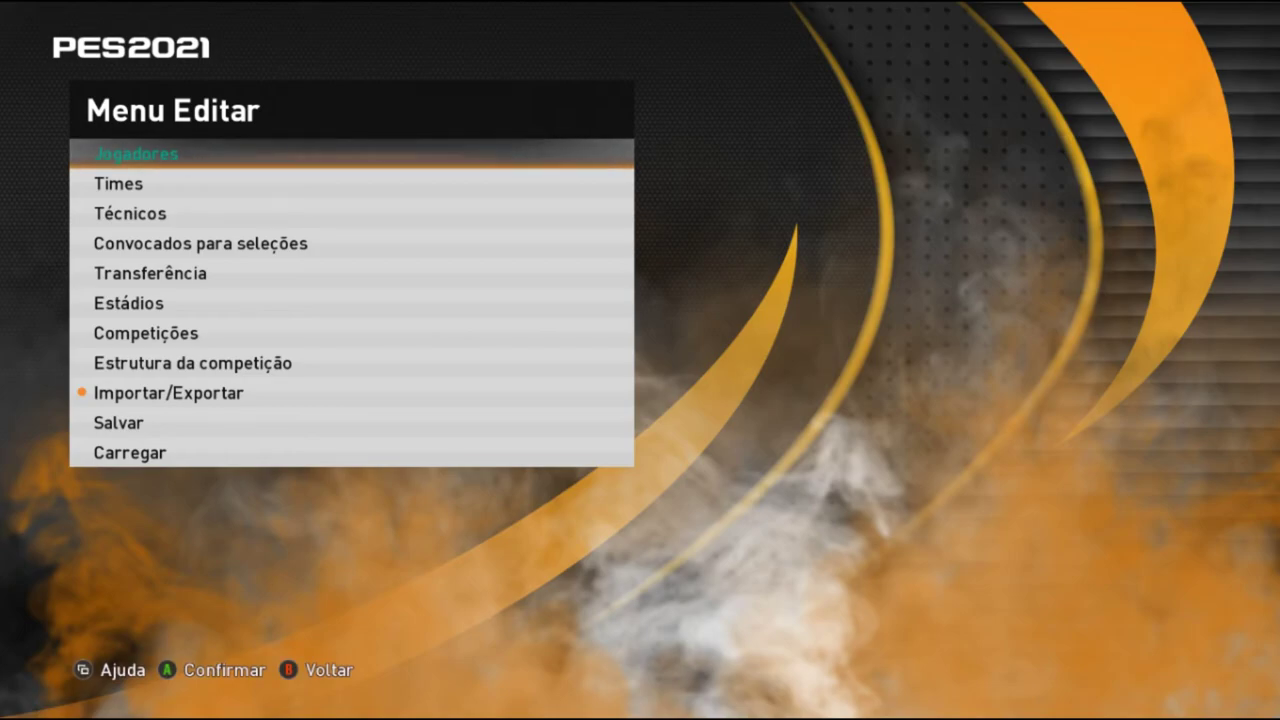
# - Open the team selection for editing existing players under Jogadores, Editar jogador
pyautogui.press('Return')
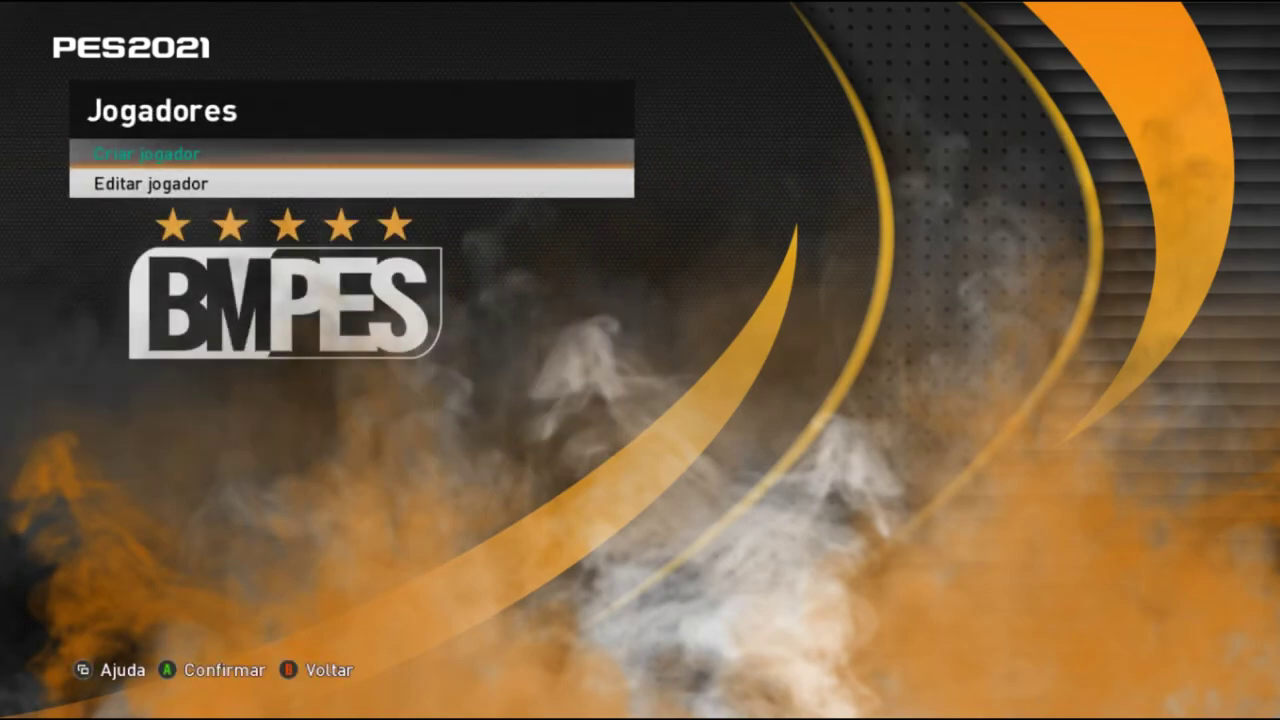
pyautogui.press('Down')
pyautogui.press('Return')
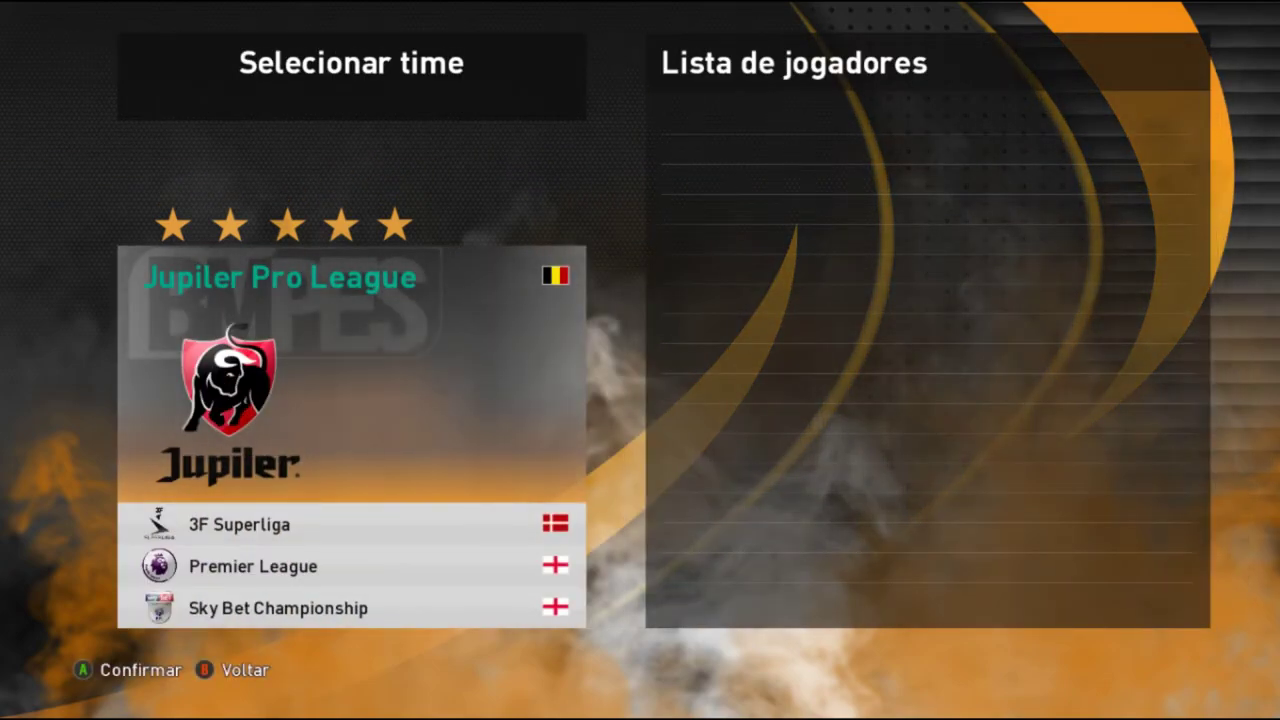
# - Browse the league list in the team selection from Jupiler Pro League to Serie A TIM to examine the patched leagues
pyautogui.press('Down')
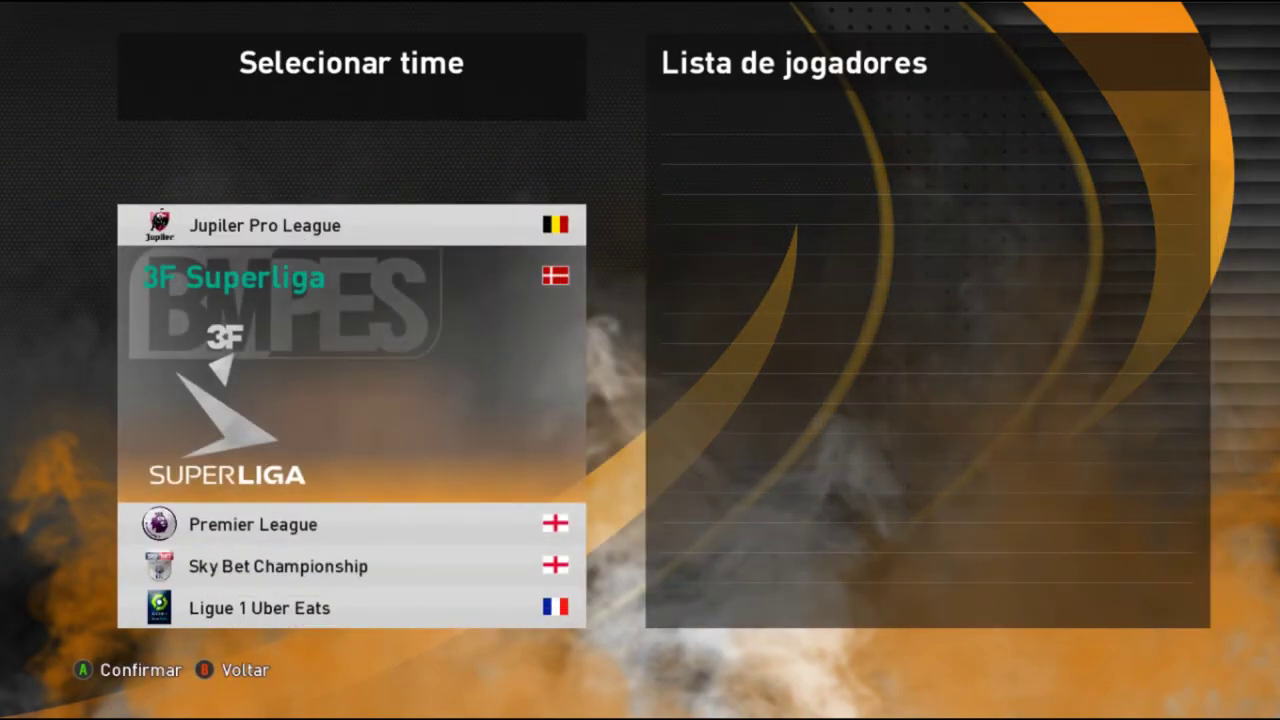
pyautogui.press('Down')
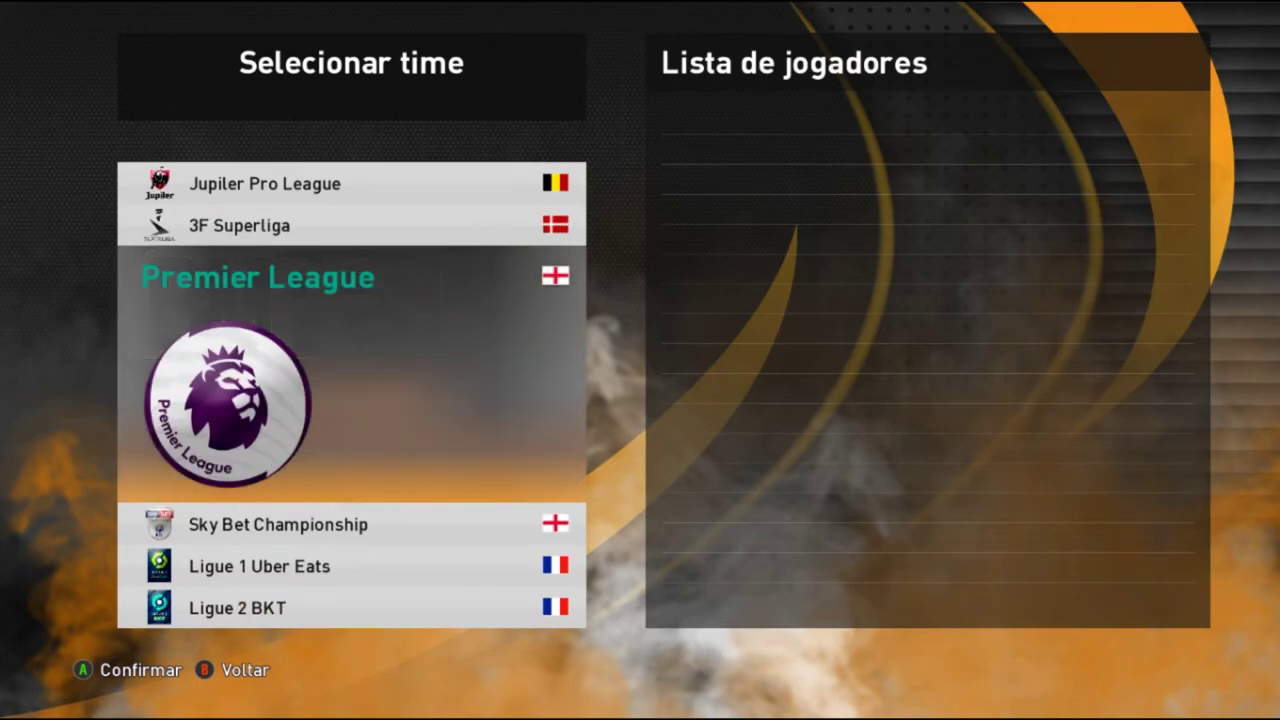
pyautogui.press('Down')
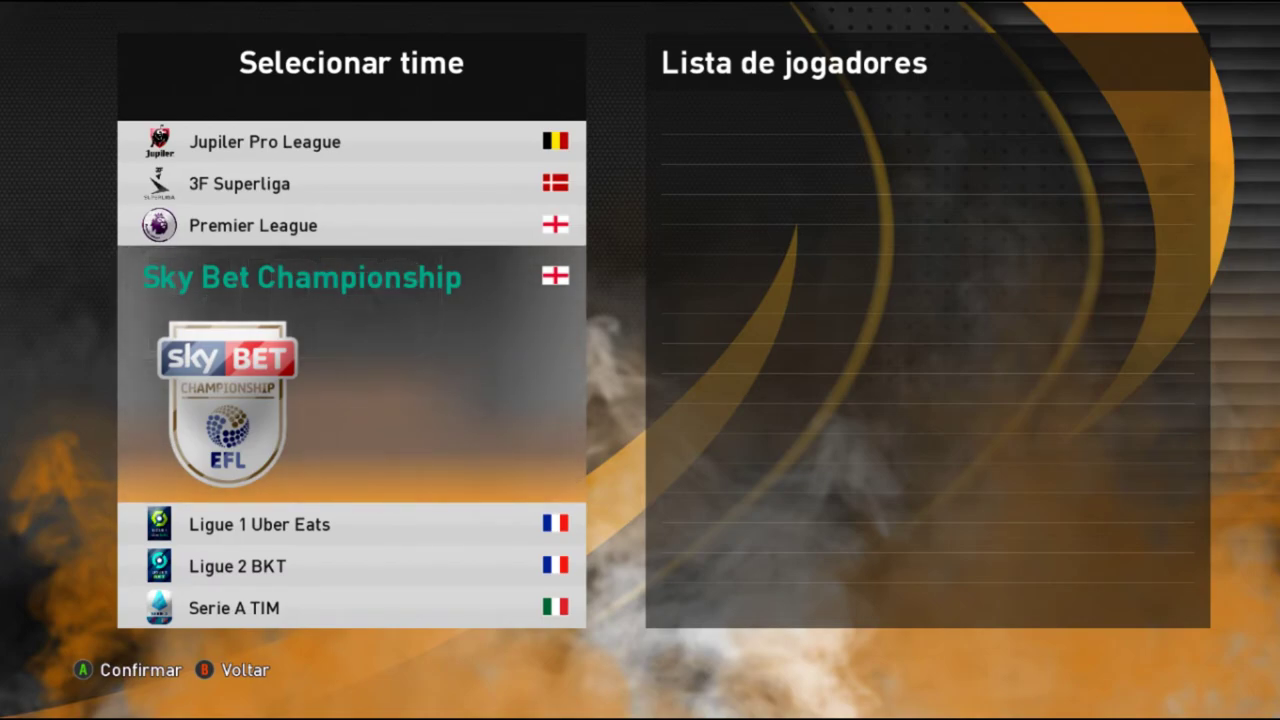
pyautogui.press('Down')
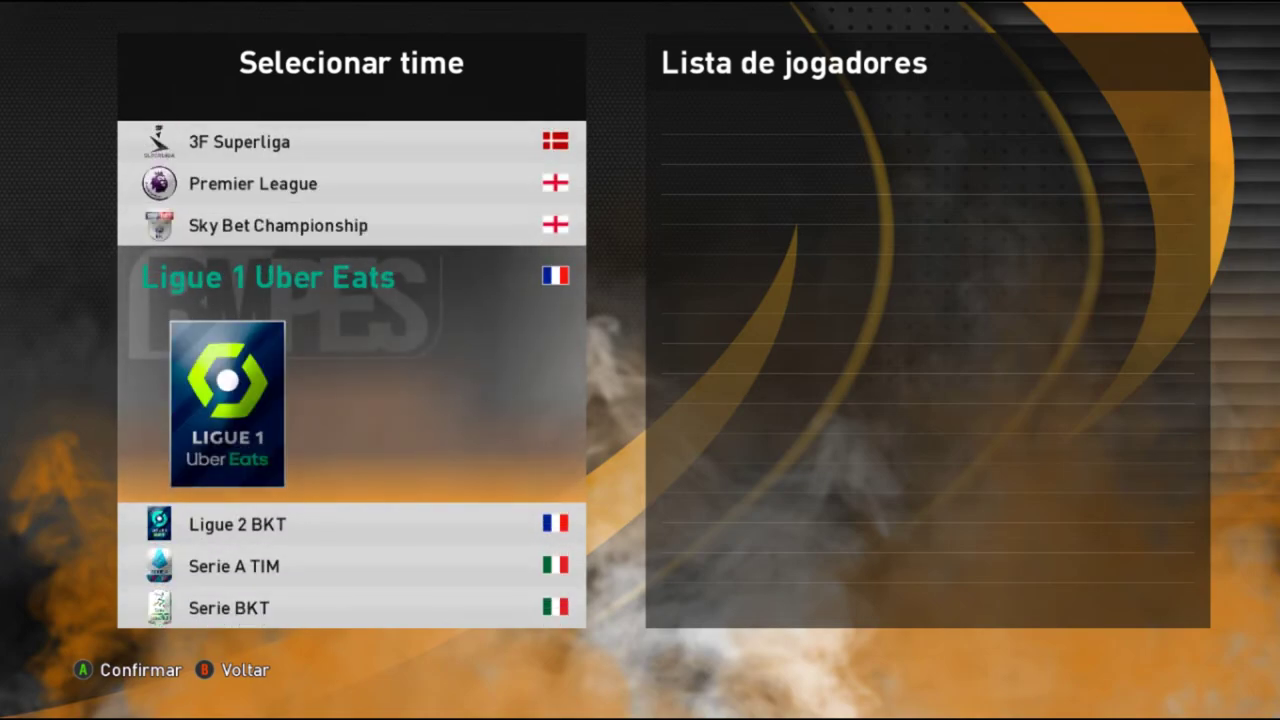
pyautogui.press('Down')
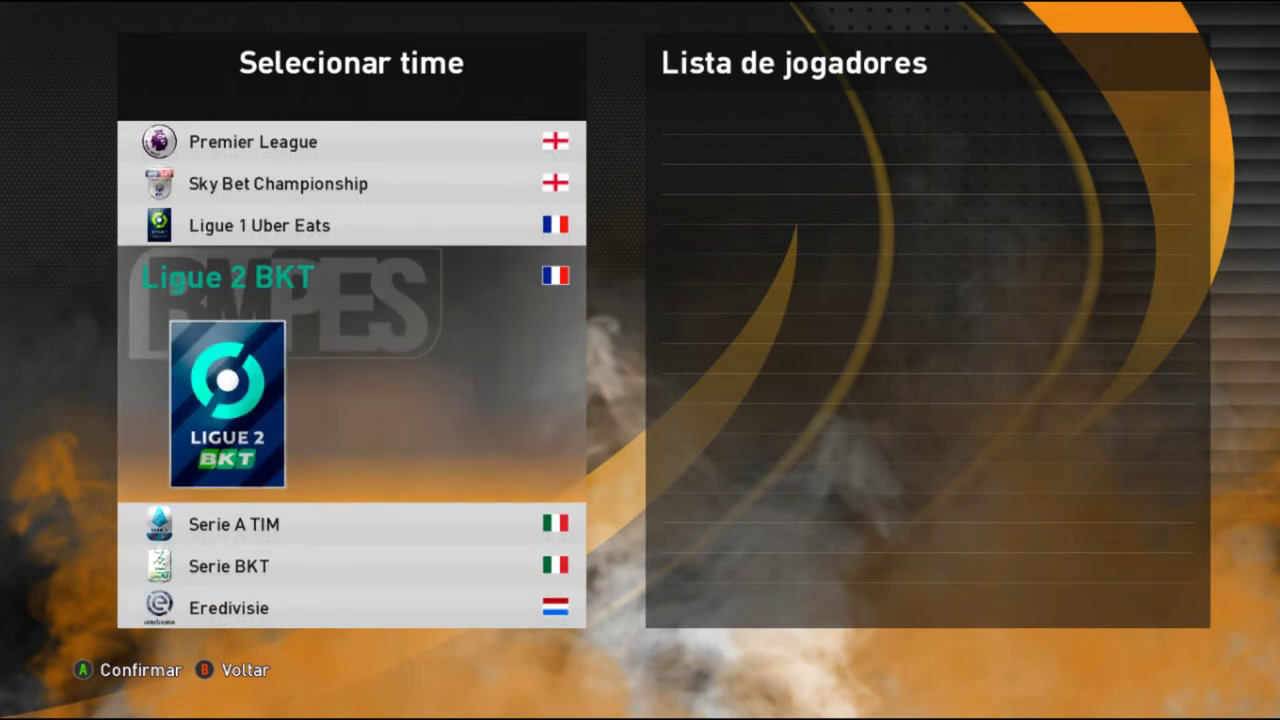
pyautogui.press('Down')
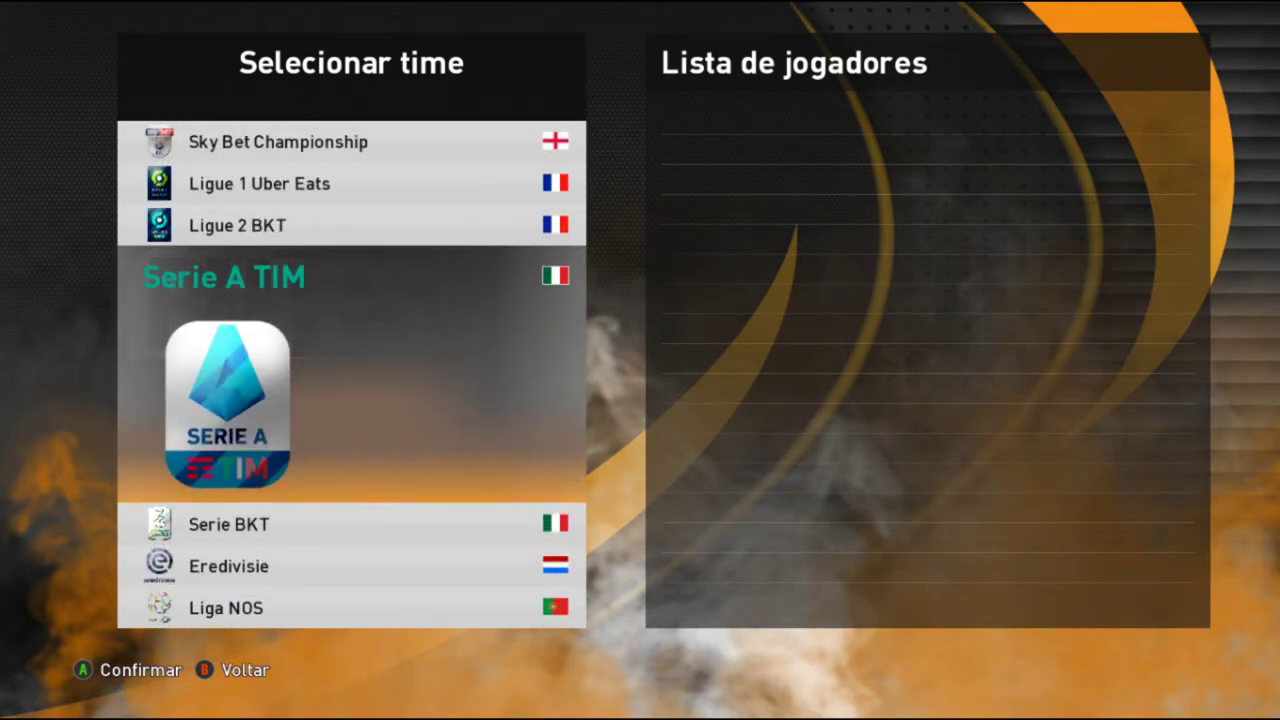